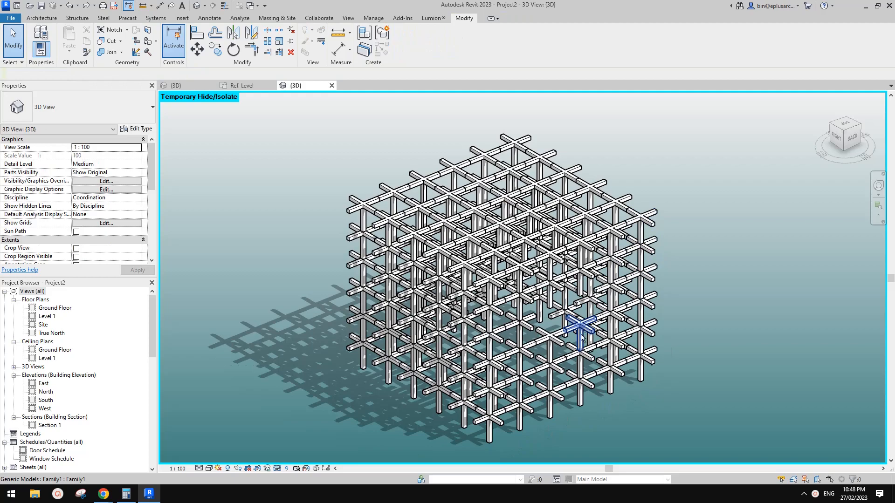
Examine the completed lattice structure in the 3D view from several angles, including its individual cross-shaped family components
mouse_move(582, 337)
middle_mouse_down("shift")
mouse_move(524, 328)
mouse_move(625, 339)
mouse_move(565, 326)
mouse_move(559, 305)
mouse_move(572, 343)
mouse_move(590, 322)
middle_mouse_up("shift")
middle_click_drag(660, 300, 623, 261, "shift")
left_click(616, 240)
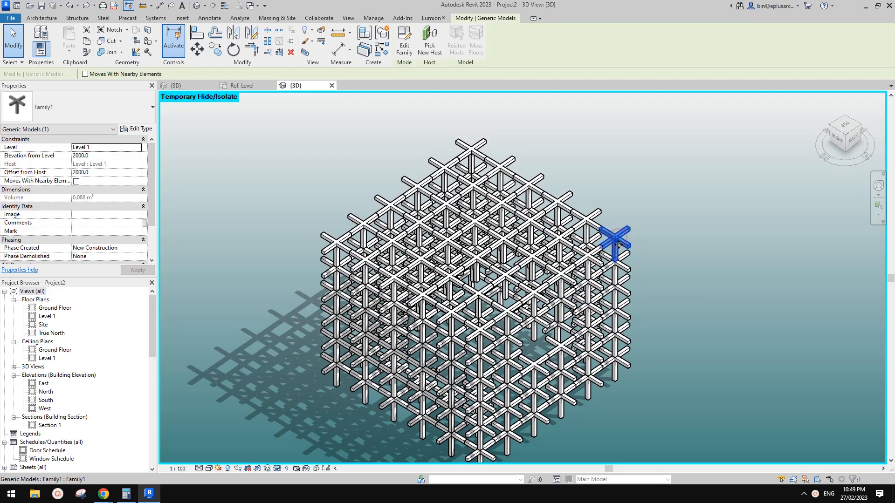
middle_click_drag(676, 265, 665, 252)
left_click(670, 258)
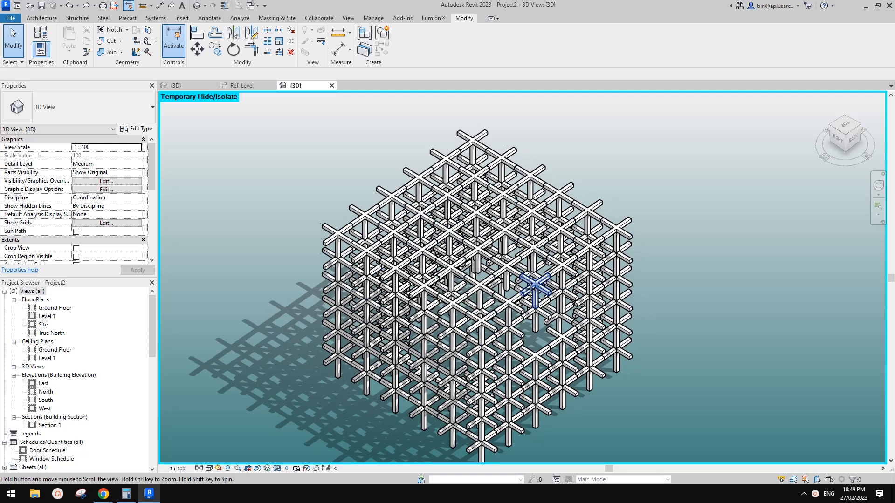
middle_click_drag(480, 284, 468, 283)
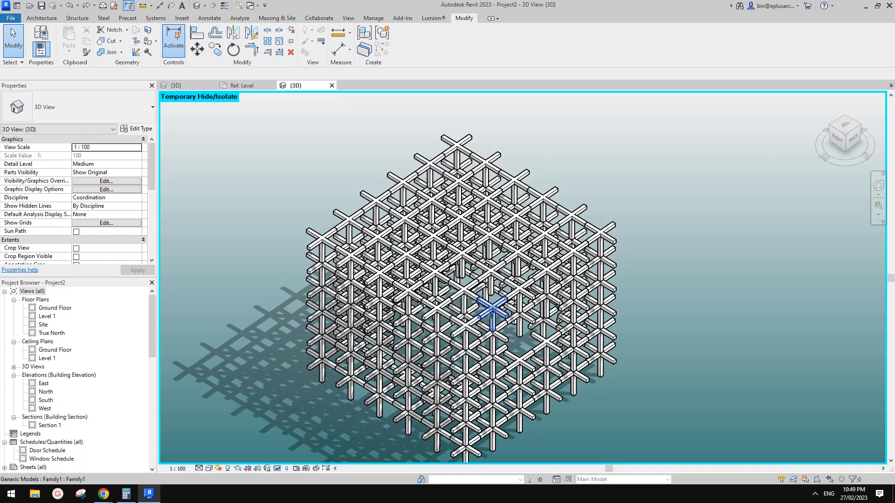
middle_click_drag(497, 310, 285, 125, "shift")
Create a new project from the Architectural Template
left_click(12, 18)
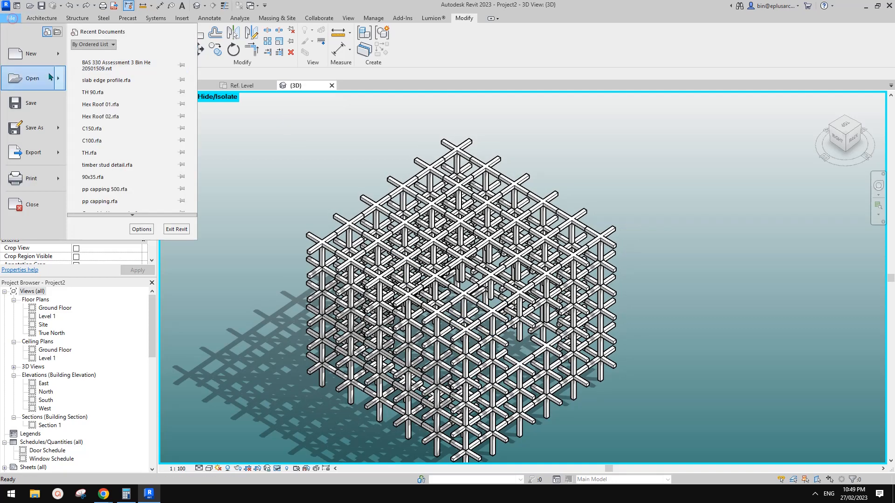
mouse_move(23, 58)
left_click(115, 58)
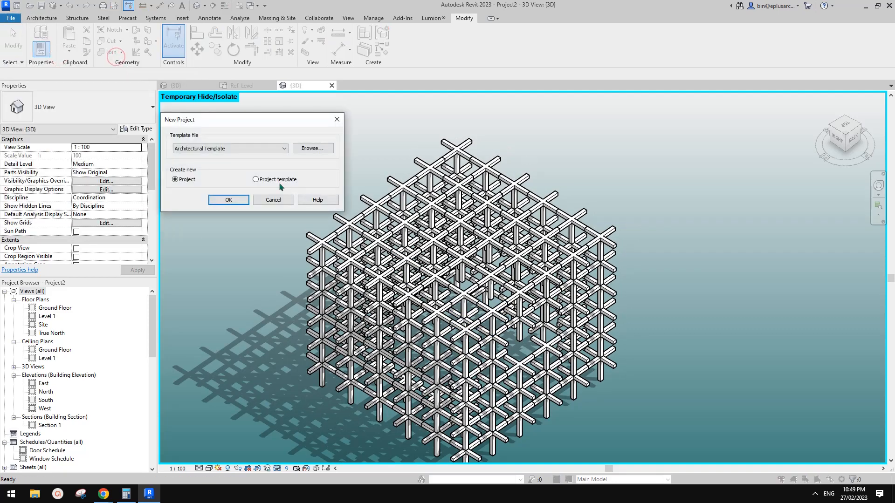
left_click(229, 198)
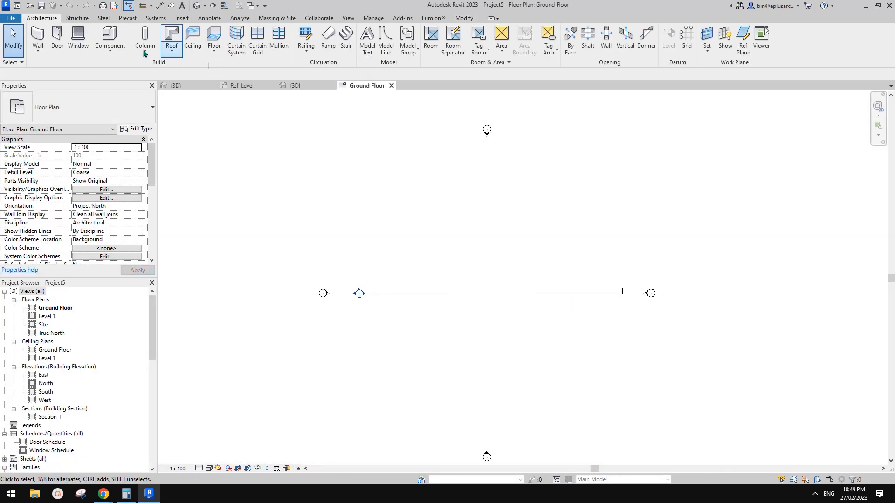
Start an in-place model in the Generic Models category, keeping the name Generic Models 1
left_click(110, 42)
left_click(131, 90)
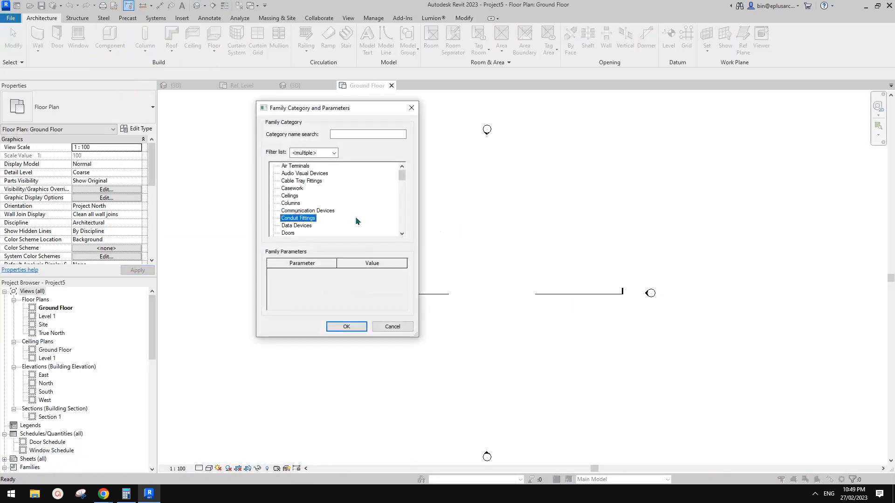
scroll(336, 220, "down", 4)
left_click(298, 226)
left_click(352, 329)
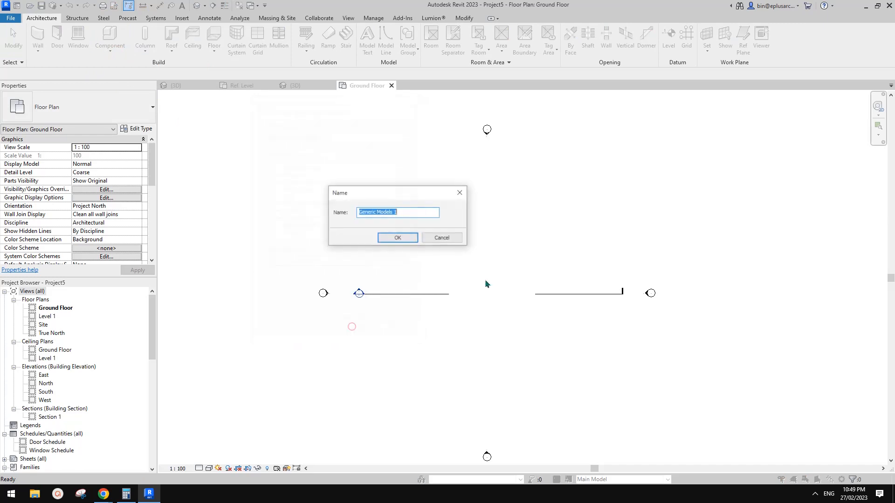
left_click(402, 238)
Start an extrusion, sketch a rectangle about 2600 mm wide on the Ground Floor and set its height to 100 mm
left_click(80, 40)
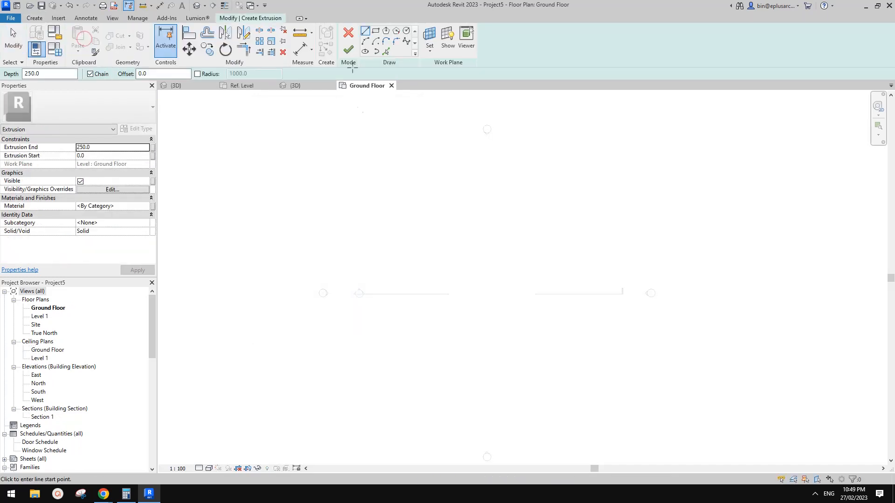
left_click(376, 32)
left_click(369, 214)
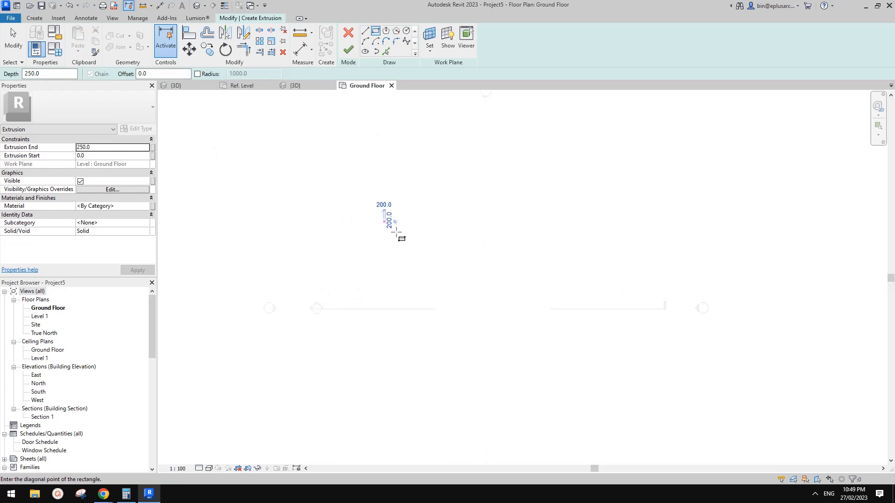
left_click(414, 249)
left_click(447, 232)
type("100")
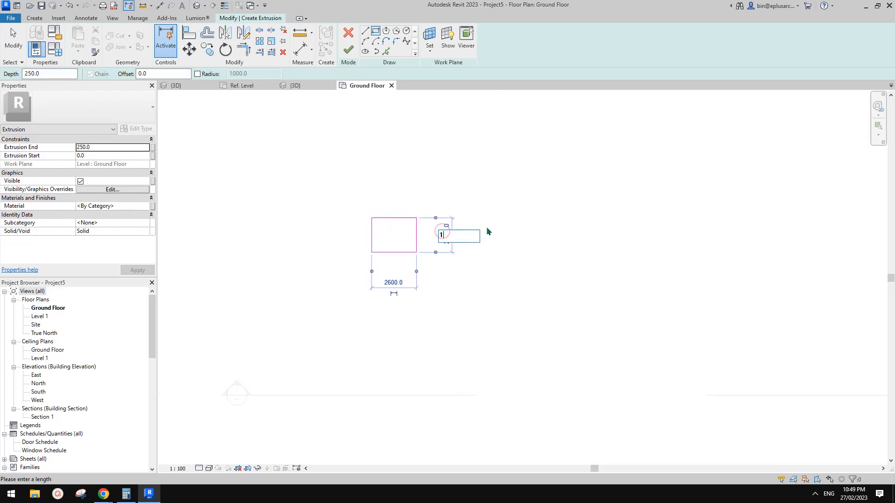
key("Return")
key("Escape")
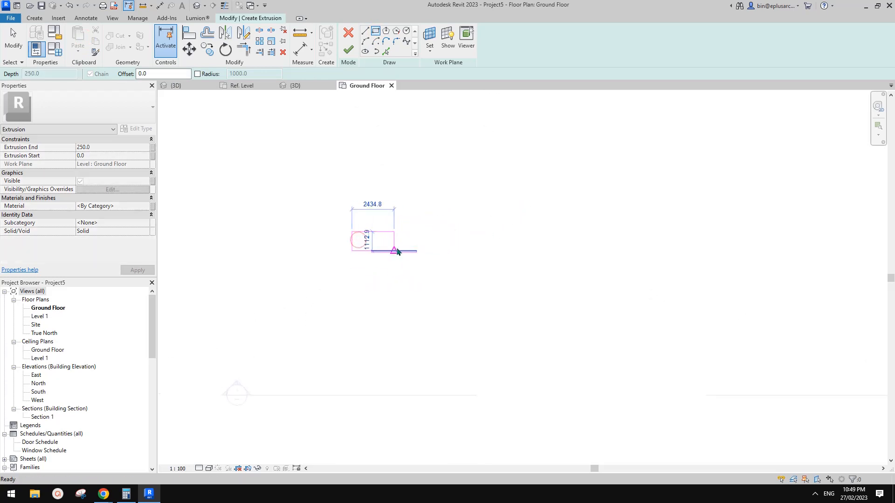
Set the sketched rectangle's width to 100 mm
left_click(399, 251)
left_click(393, 228)
type("100")
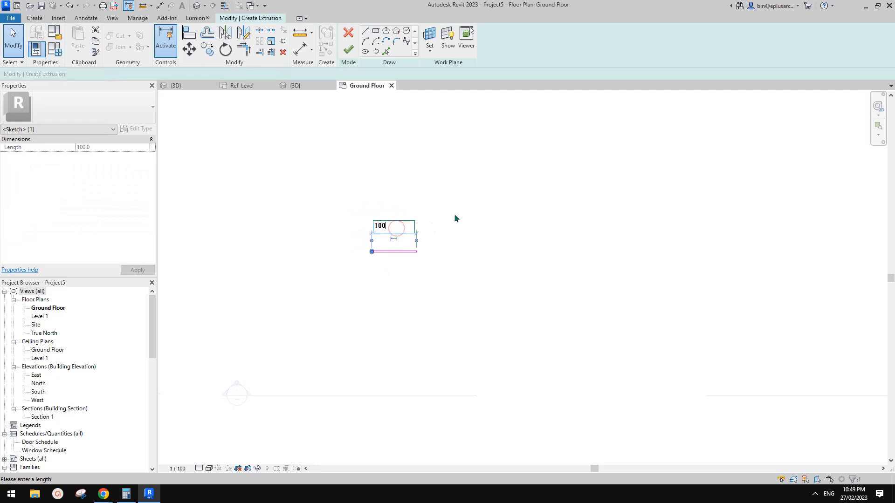
key("Return")
key("Escape")
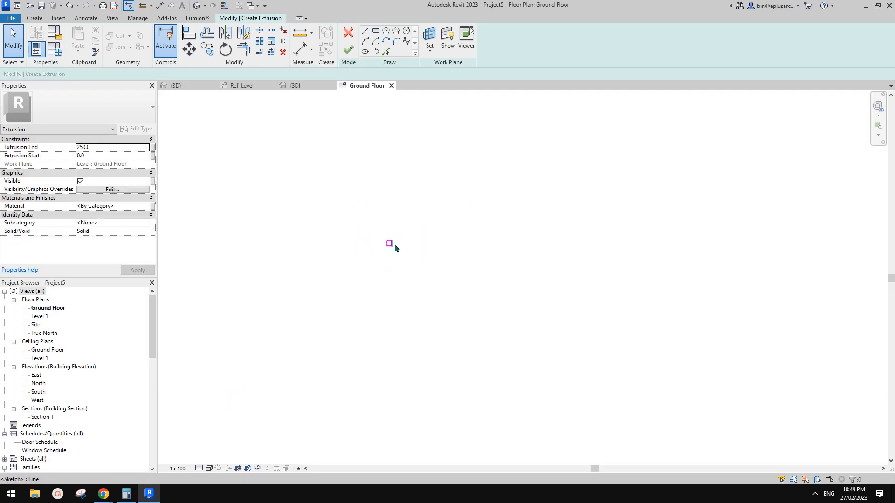
Copy the 100 mm square 1000 mm vertically downward within the extrusion sketch
scroll(408, 259, "down", 3)
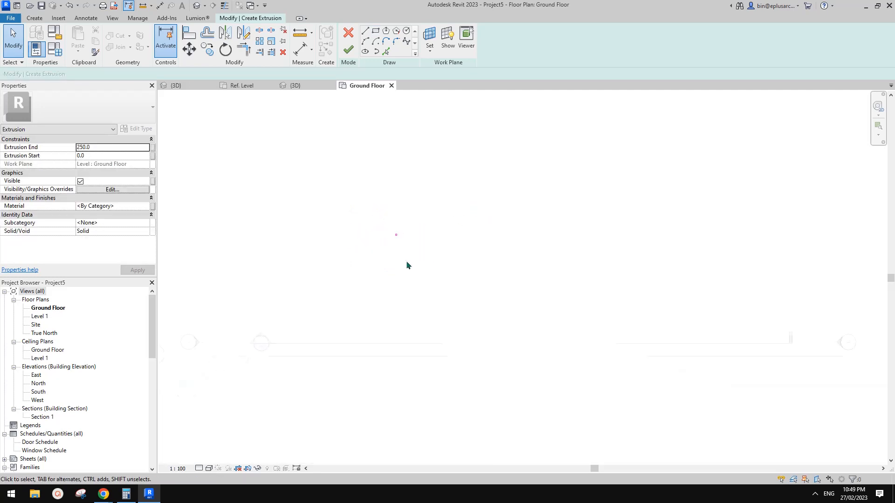
middle_click_drag(413, 270, 419, 271)
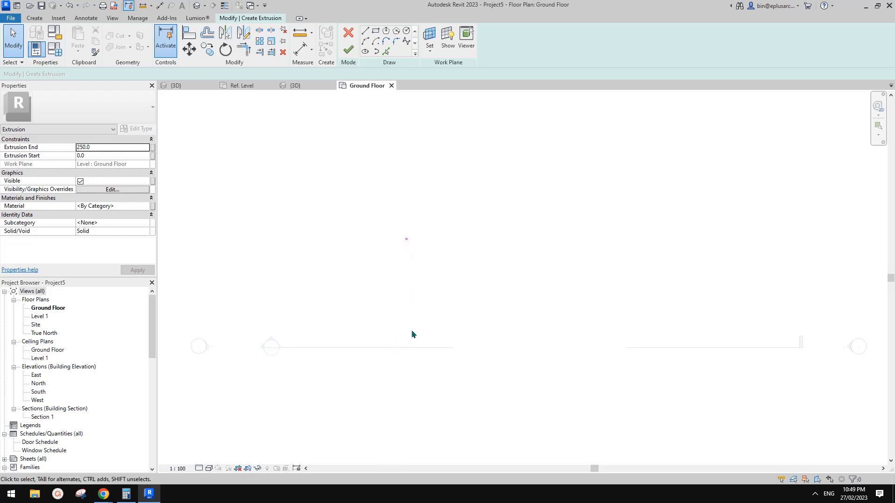
scroll(411, 249, "up", 2)
left_click_drag(394, 213, 429, 256)
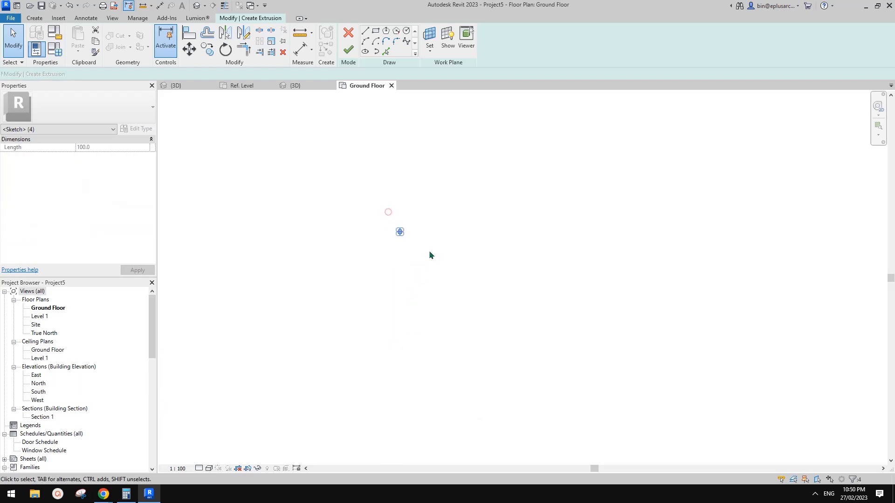
scroll(412, 243, "down", 1)
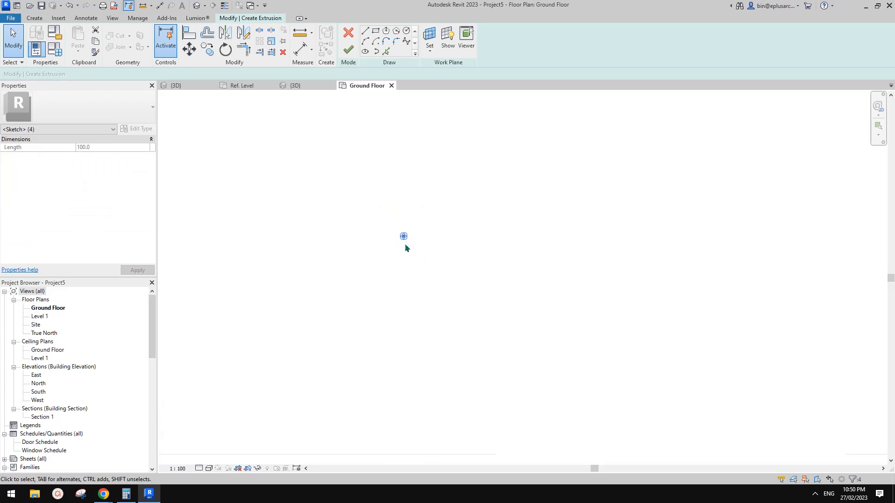
scroll(405, 243, "down", 2)
scroll(413, 280, "up", 1)
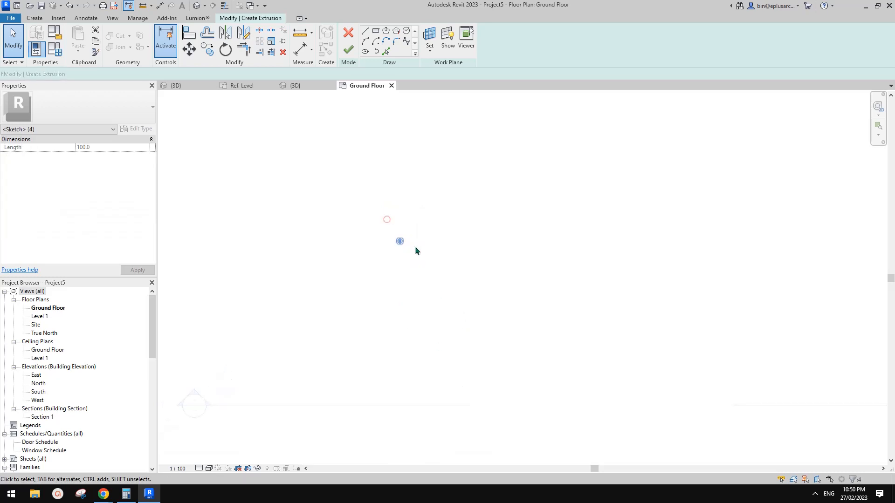
key("c")
key("o")
left_click(440, 239)
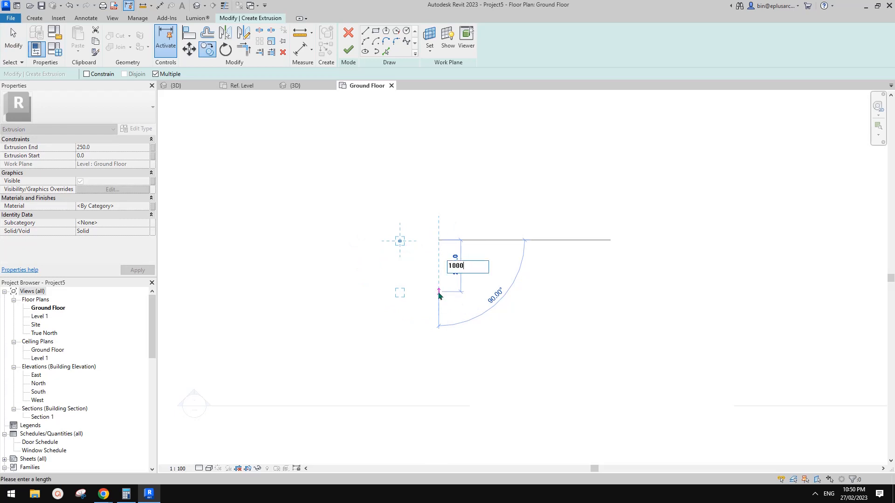
type("1000")
key("Return")
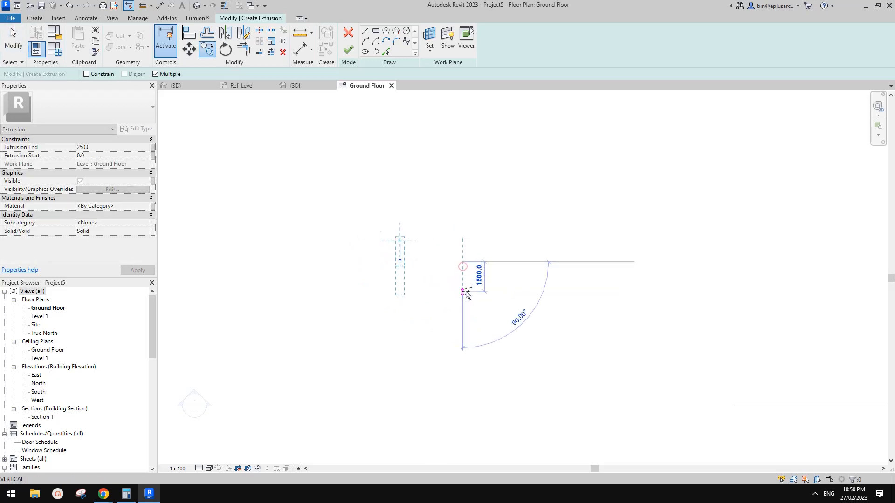
Extend the column of squares by copying the pair 2000 mm downward and the resulting four 4000 mm downward
type("2000")
key("Return")
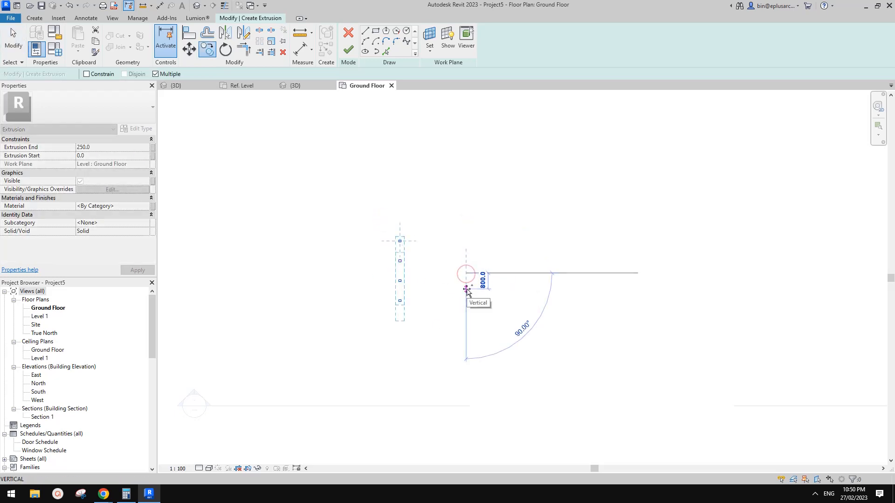
type("400")
key("Return")
key("Escape")
Copy the column of eight squares 1000 mm to the right and the resulting two columns 2000 mm to the right
left_click_drag(367, 207, 459, 450)
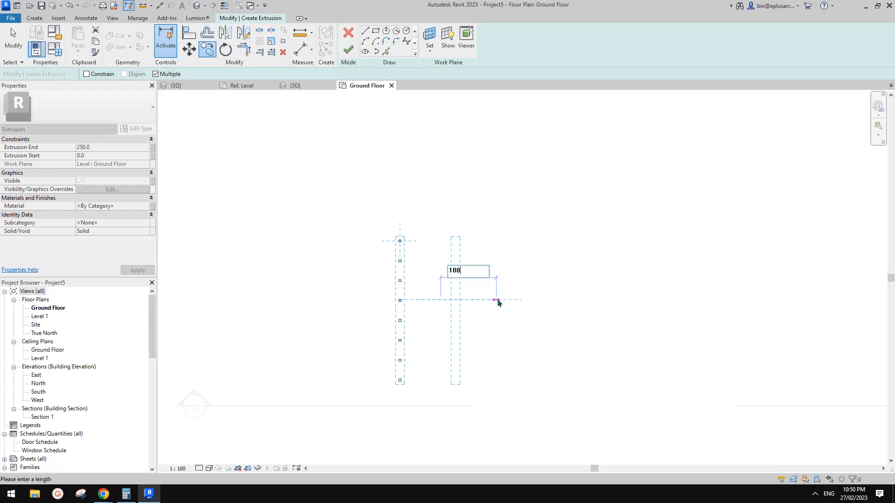
key("Escape")
left_click_drag(379, 214, 475, 420)
key("c")
key("o")
left_click(492, 320)
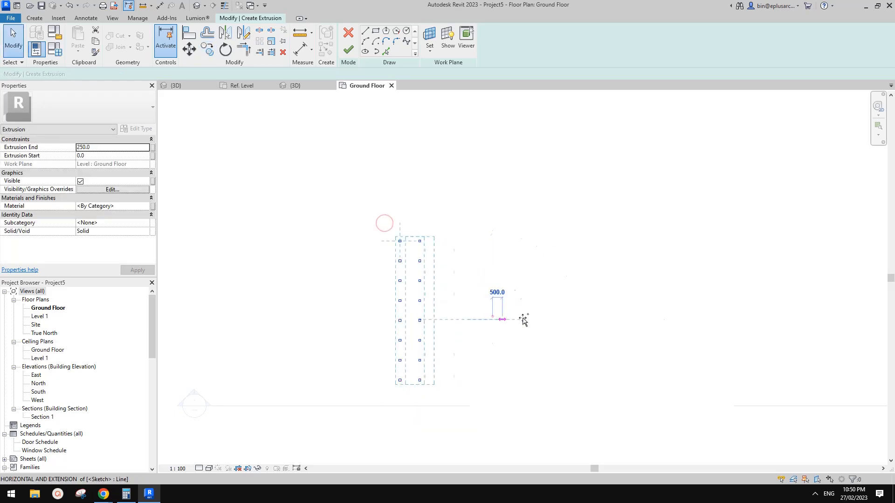
type("2000")
key("Return")
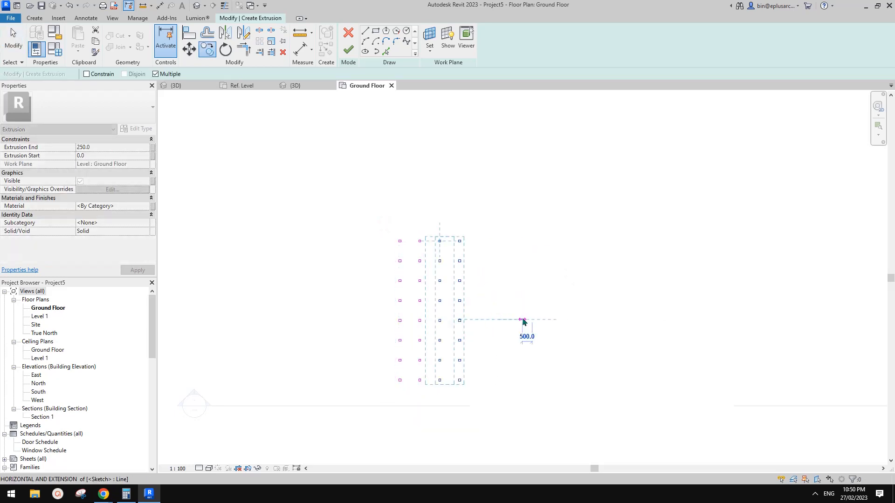
Copy the four columns of squares 4000 mm to the right and finish the extrusion sketch
key("Escape")
left_click_drag(376, 201, 526, 434)
key("c")
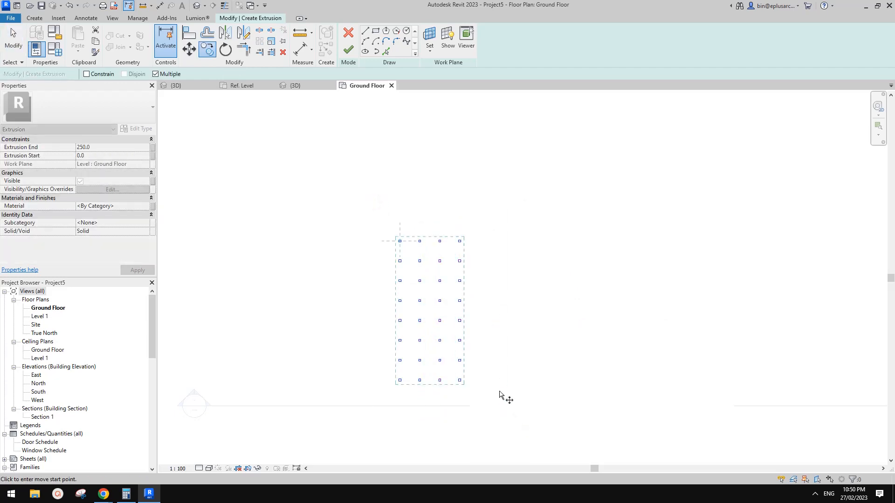
left_click(509, 292)
type("4")
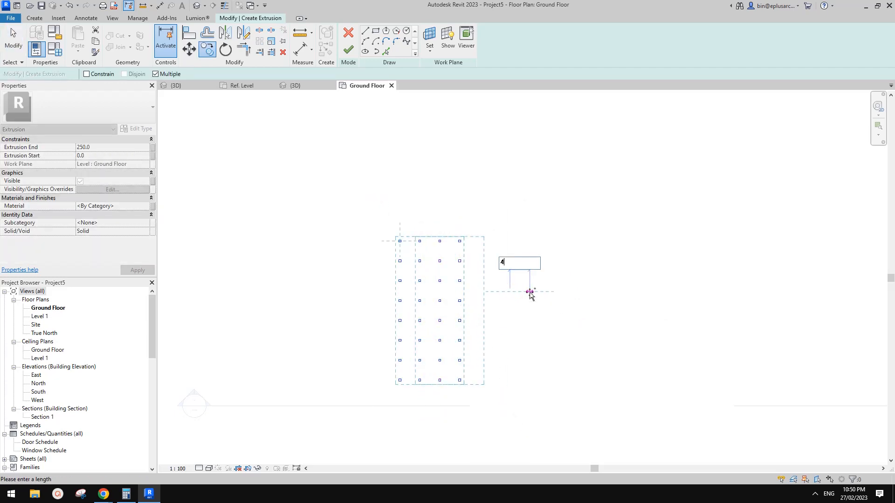
type("000")
key("Return")
key("Escape")
key("Escape")
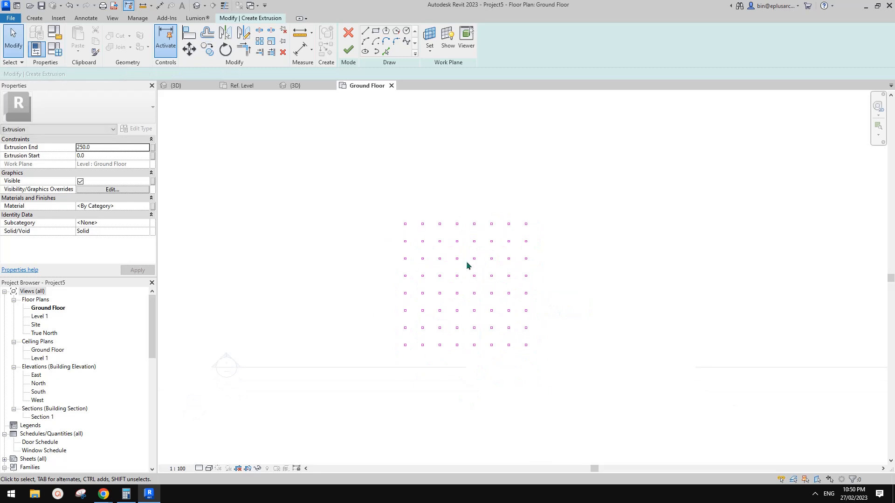
left_click(348, 49)
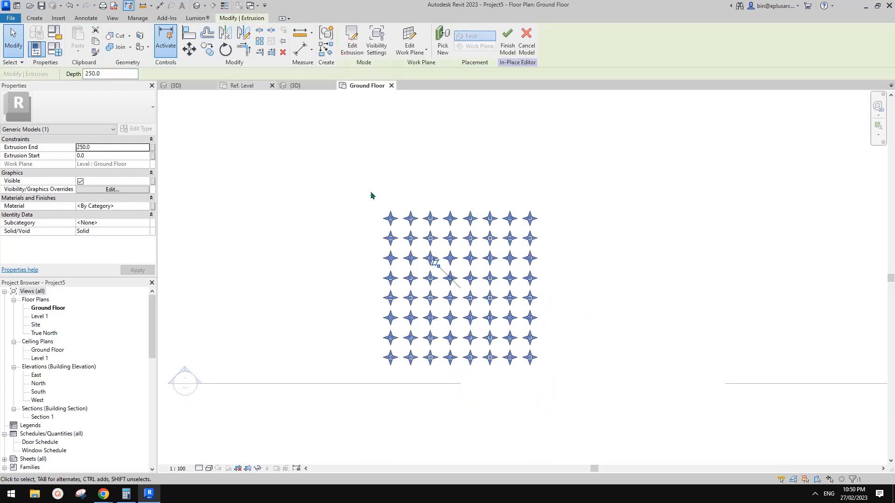
Open the default 3D view and set the Extrusion End of the square rods to 10000 mm
left_click(197, 9)
middle_click_drag(466, 209, 176, 205, "shift")
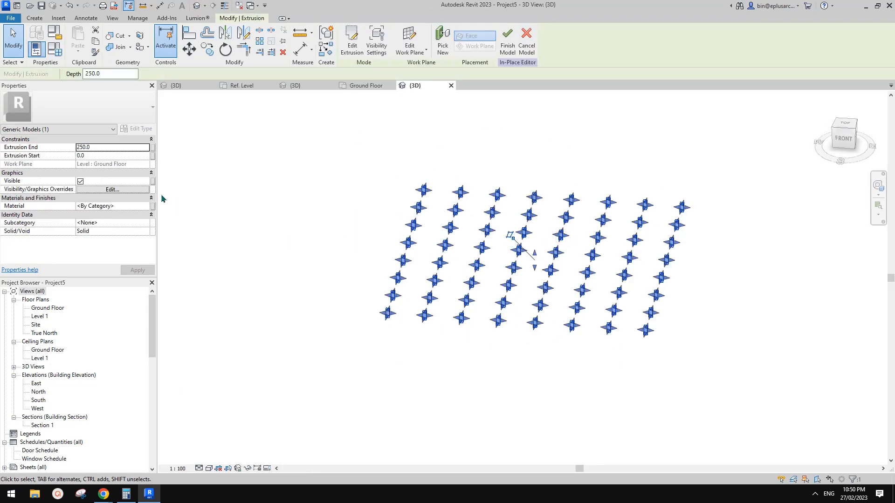
left_click(138, 146)
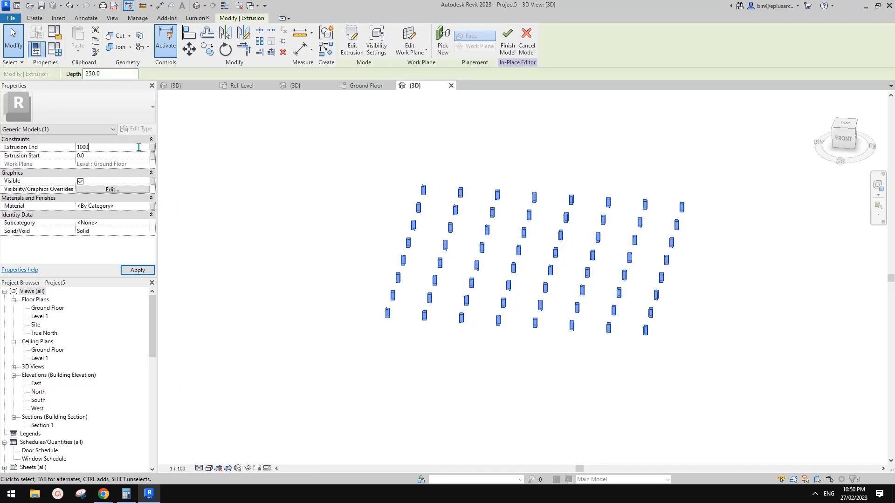
left_click(348, 139)
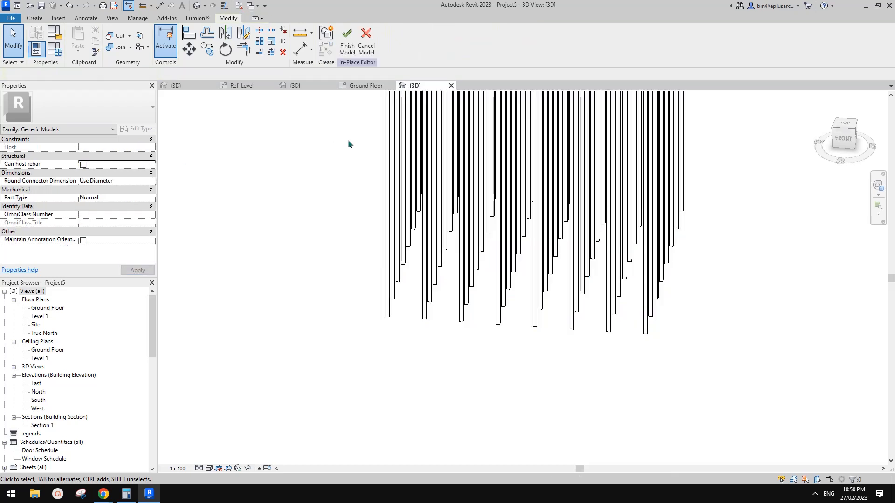
middle_click_drag(495, 331, 502, 242, "shift")
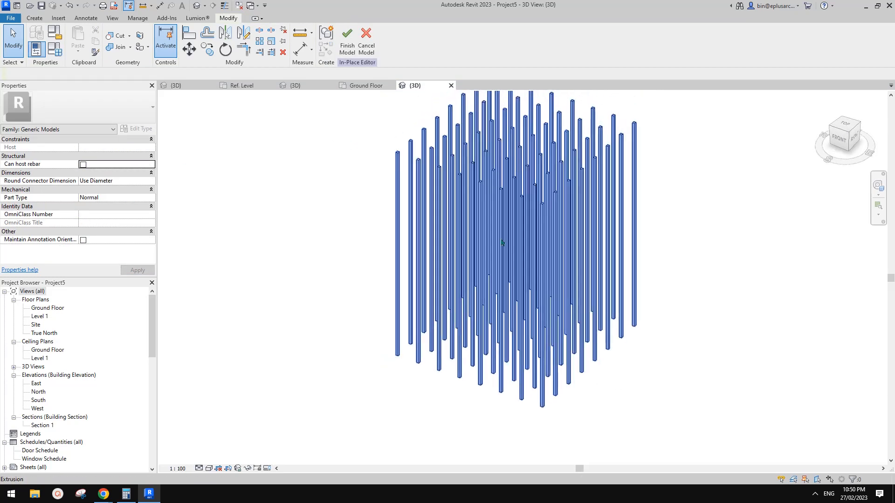
Examine the reference lattice in Project2's 3D view from a lower angle
left_click(298, 86)
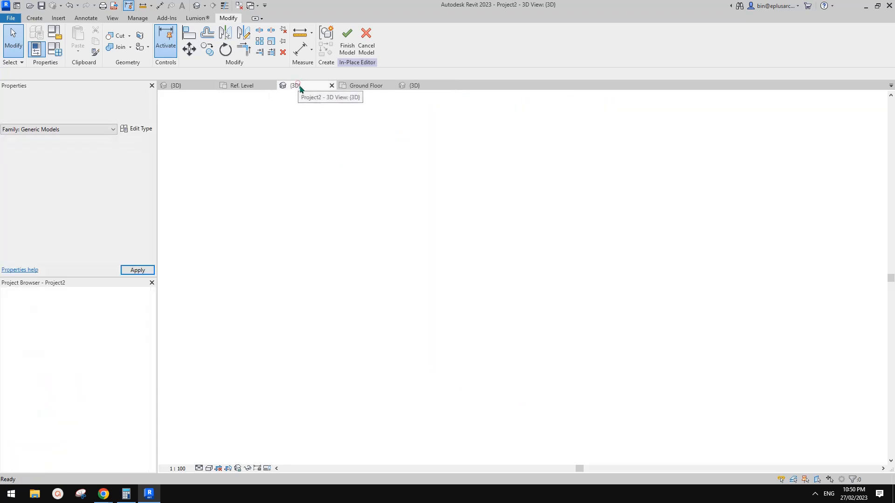
middle_click_drag(573, 336, 599, 264, "shift")
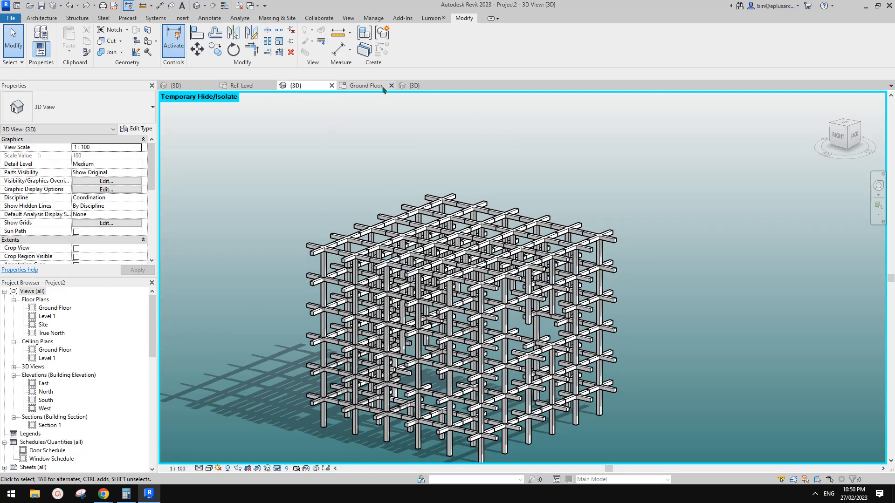
Return to Project5's 3D view and place a copy of the vertical square rods beside the original block
left_click(366, 86)
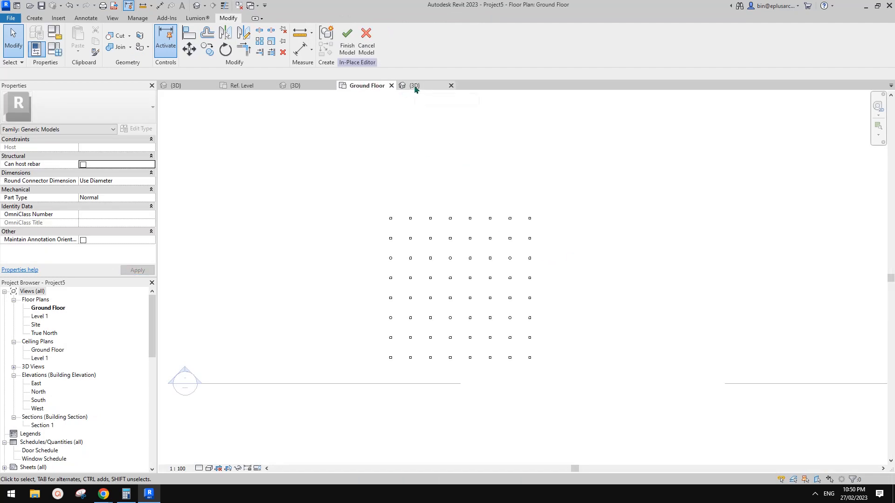
left_click(414, 86)
left_click(524, 210)
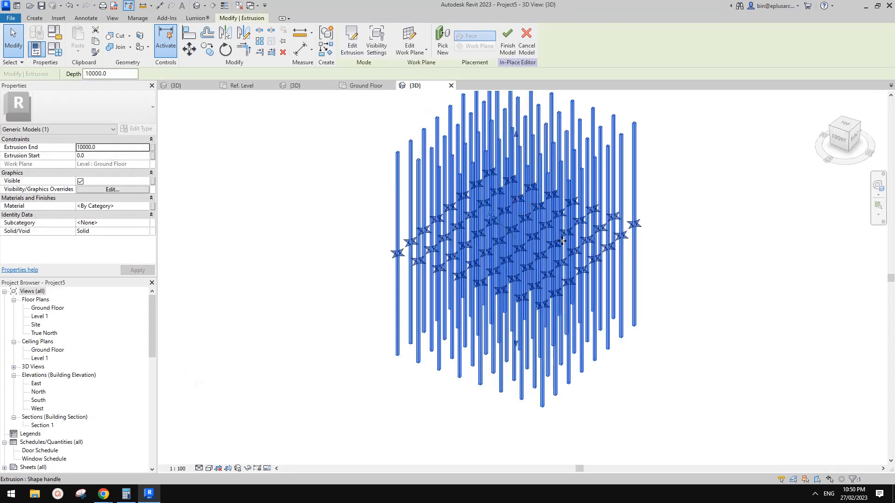
key("Escape")
middle_click_drag(574, 231, 523, 277)
middle_click_drag(449, 281, 515, 266, "shift")
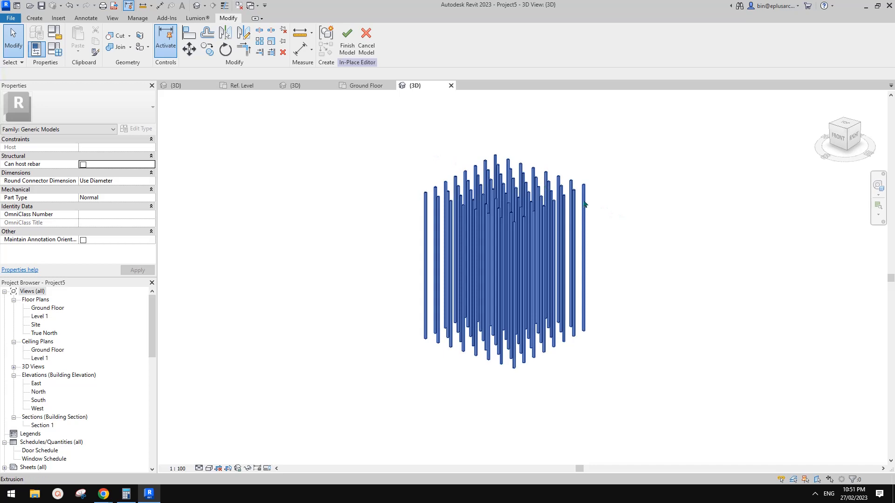
scroll(584, 205, "up", 1)
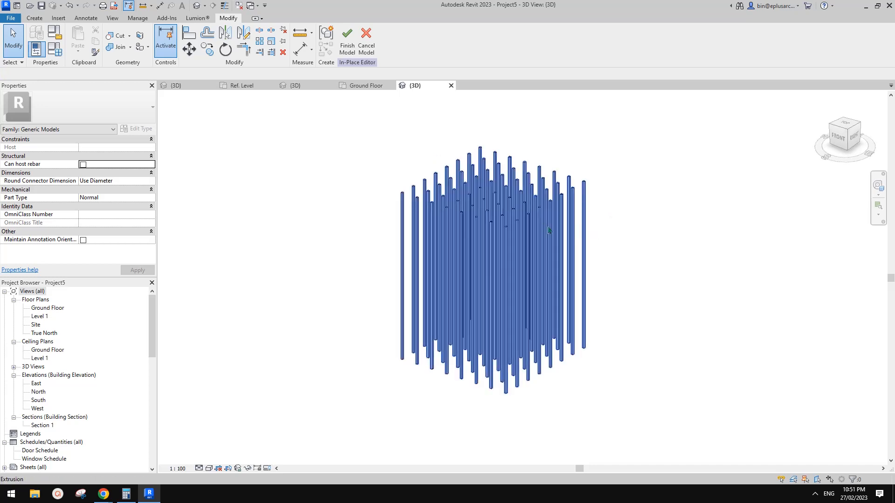
middle_click_drag(549, 230, 554, 255, "shift")
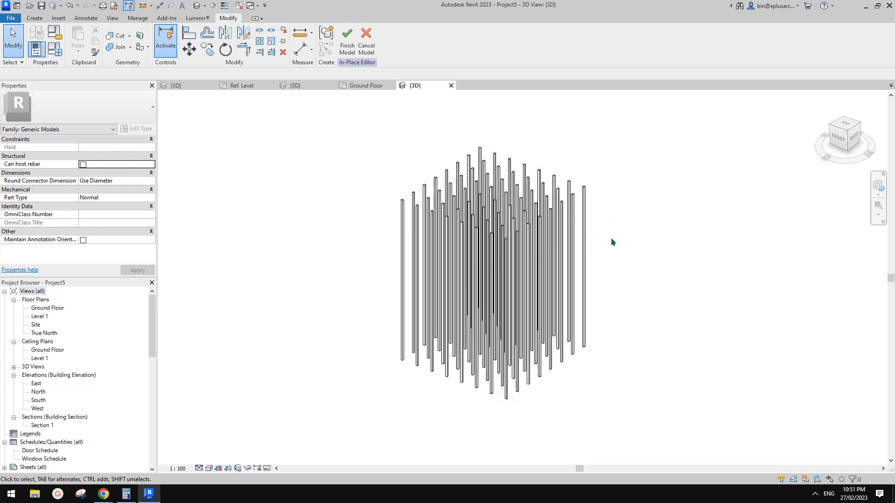
left_click(553, 221)
key("c")
key("o")
left_click(538, 200)
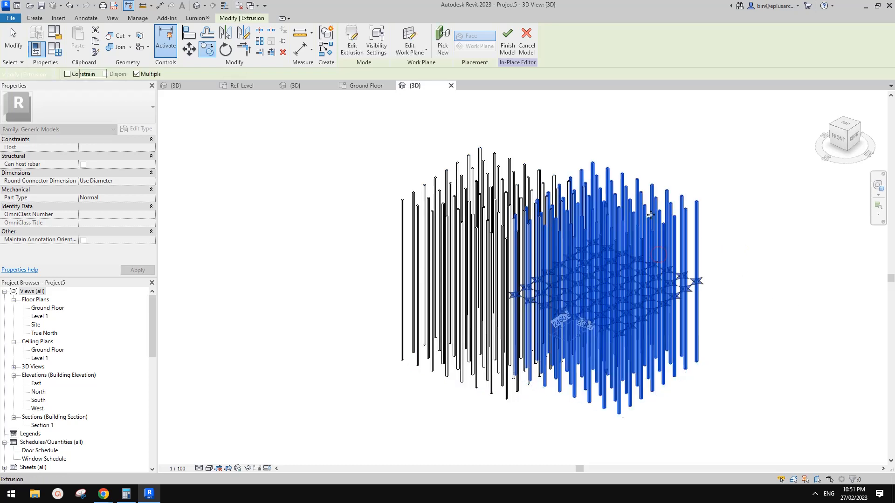
key("Escape")
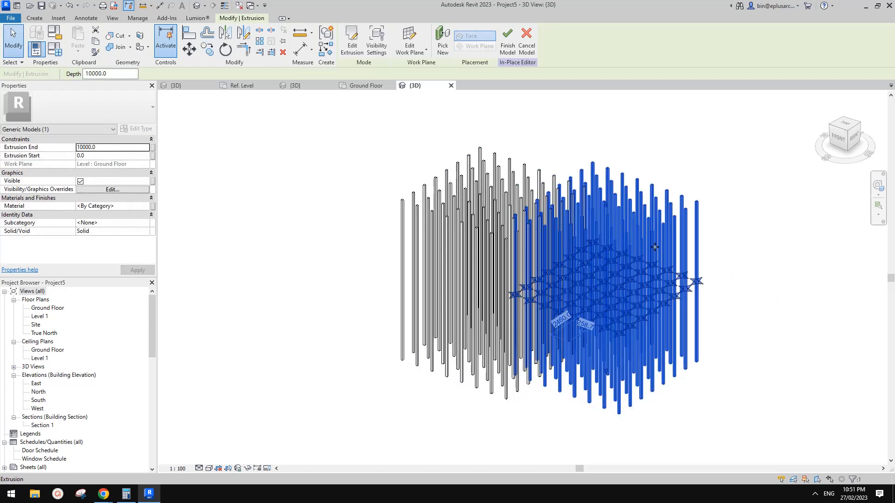
Re-host the copied rods on a side face of a vertical rod so they run horizontally from front to back
left_click(441, 45)
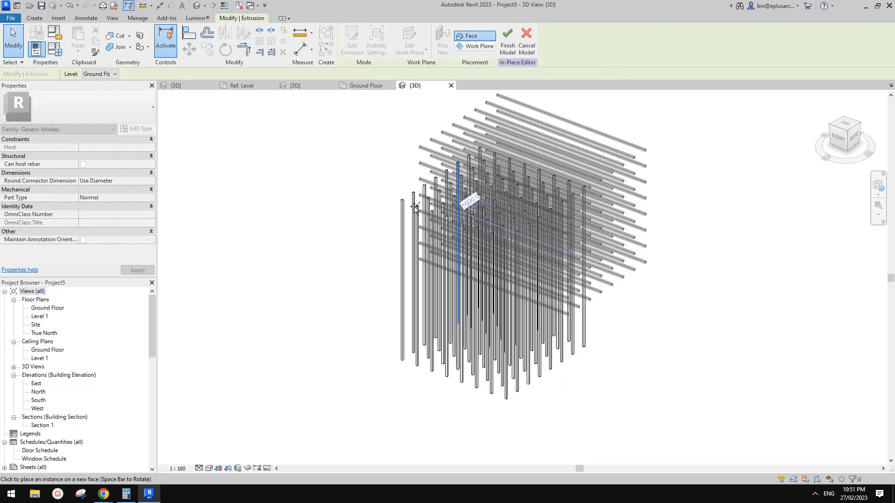
scroll(415, 208, "up", 5)
key("space")
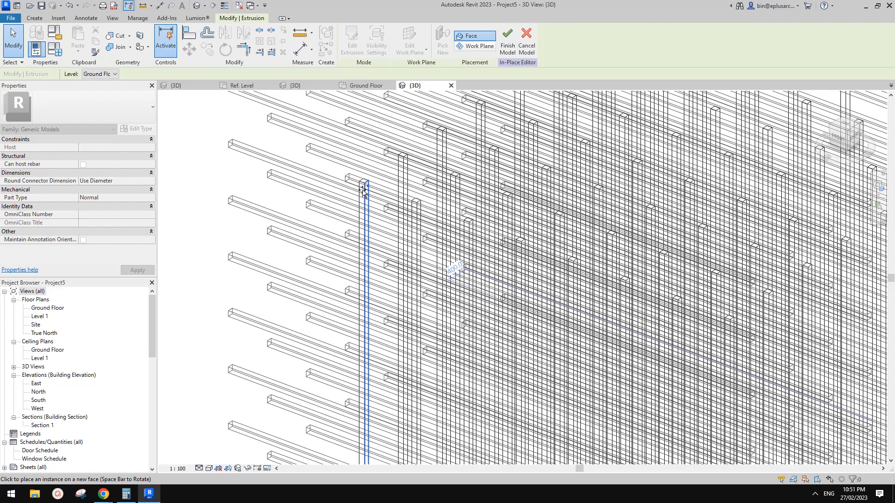
key("space")
middle_click_drag(694, 104, 610, 275)
middle_click_drag(694, 127, 687, 141)
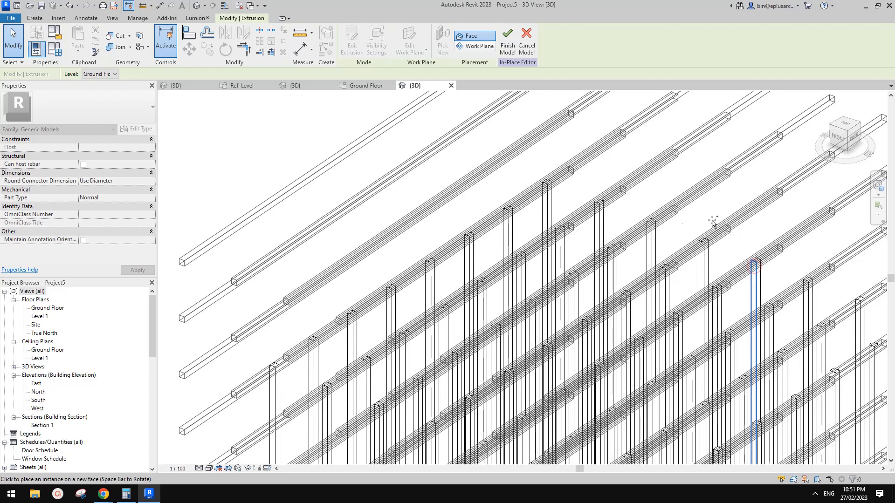
key("Escape")
In the front view, move the horizontal rods down and sideways so their columns line up with the vertical rods
scroll(673, 217, "down", 3)
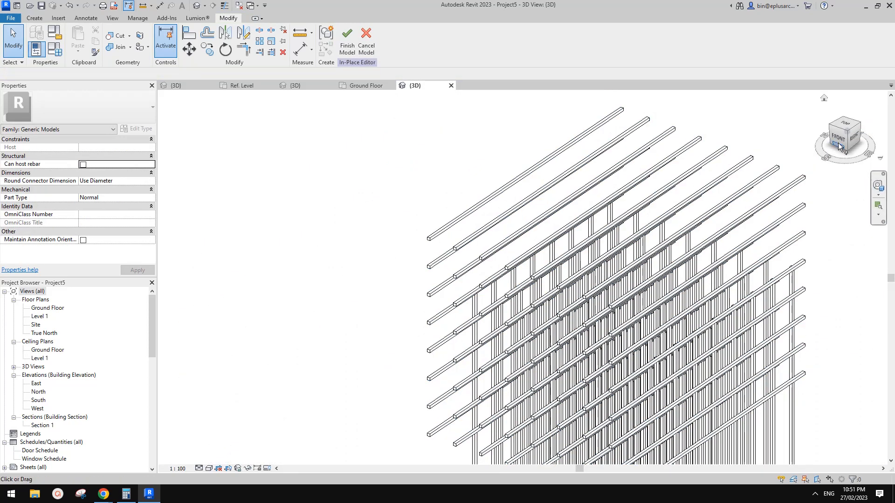
left_click(841, 140)
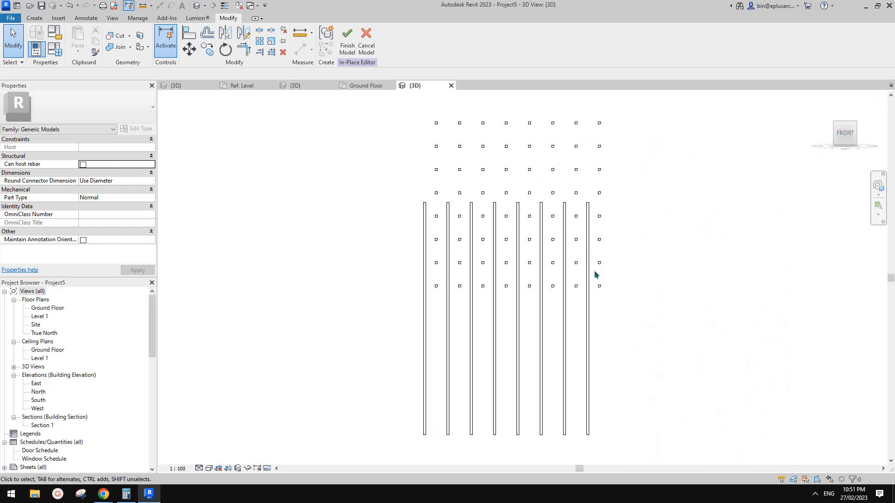
left_click(598, 174)
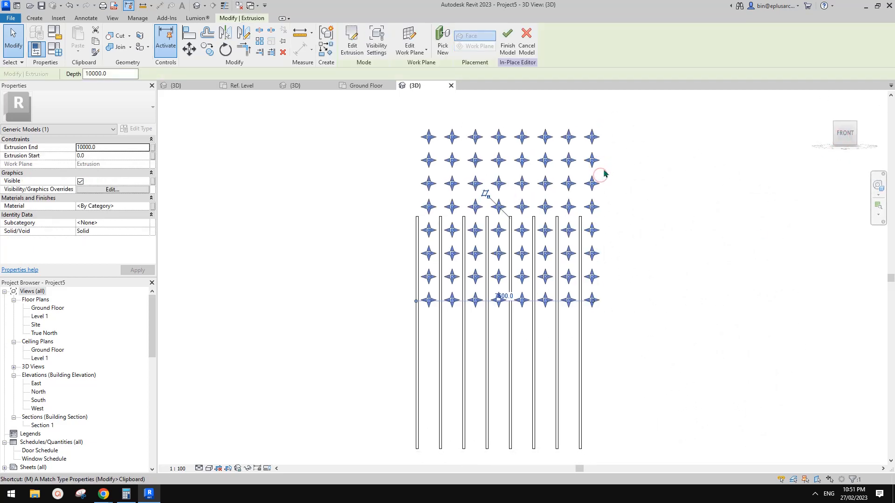
left_click_drag(593, 137, 583, 255)
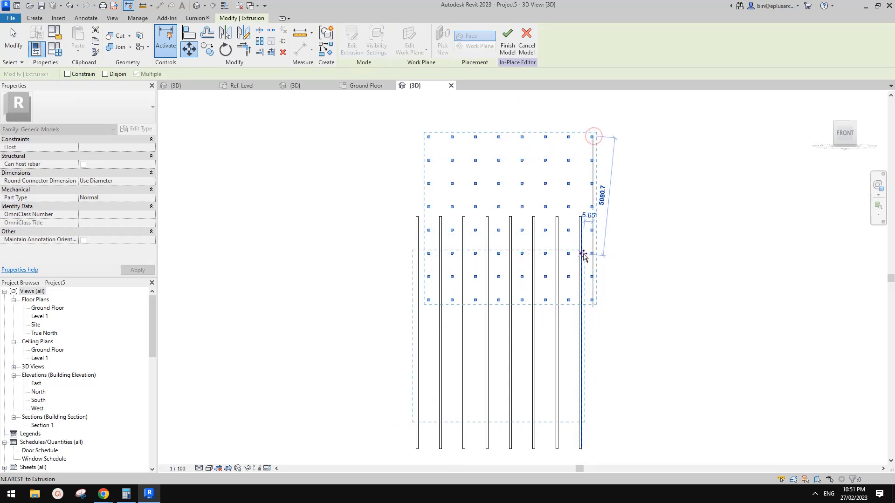
left_click(618, 275)
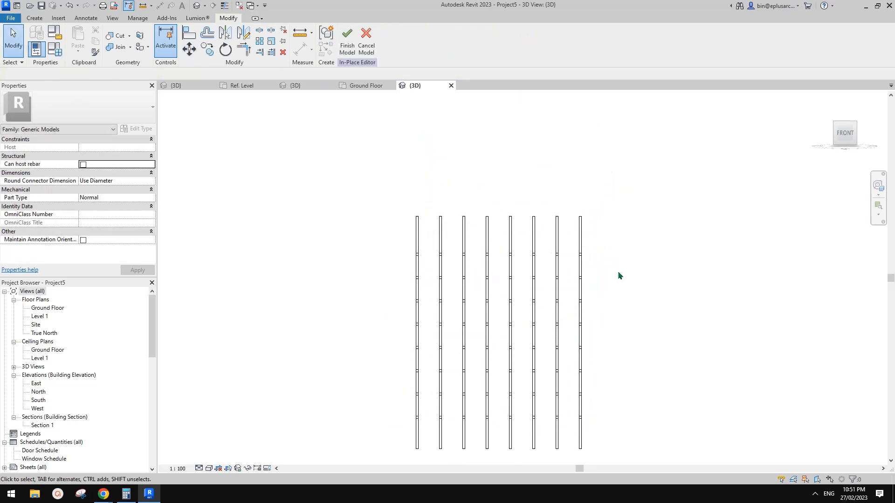
left_click_drag(581, 279, 583, 240)
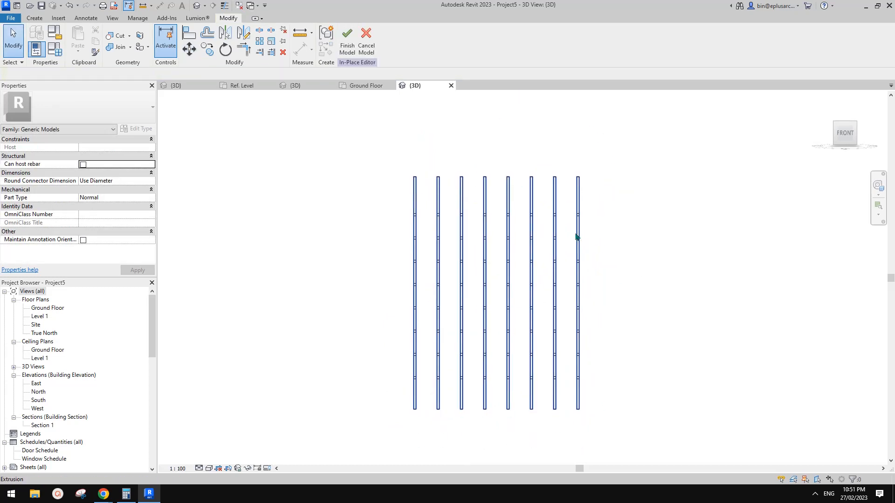
Lower the horizontal rods slightly and shorten the vertical rods' upper ends to just above the highest horizontal row
left_click(554, 216)
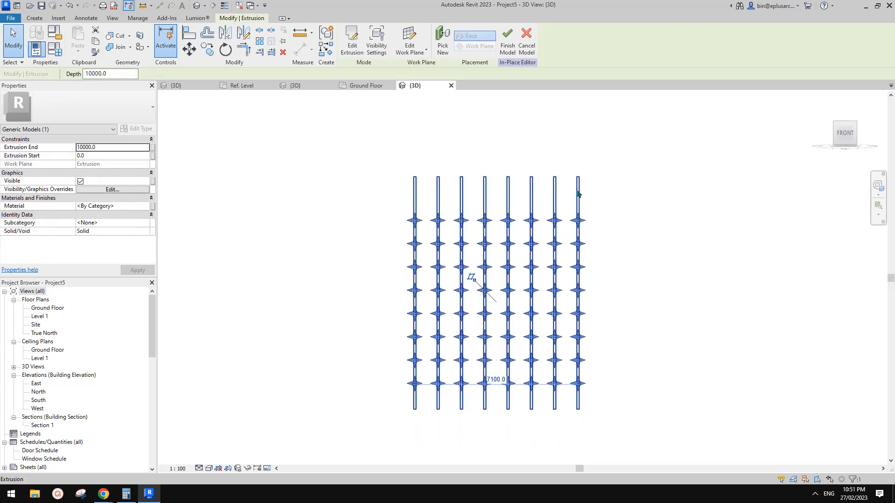
left_click_drag(497, 173, 499, 200)
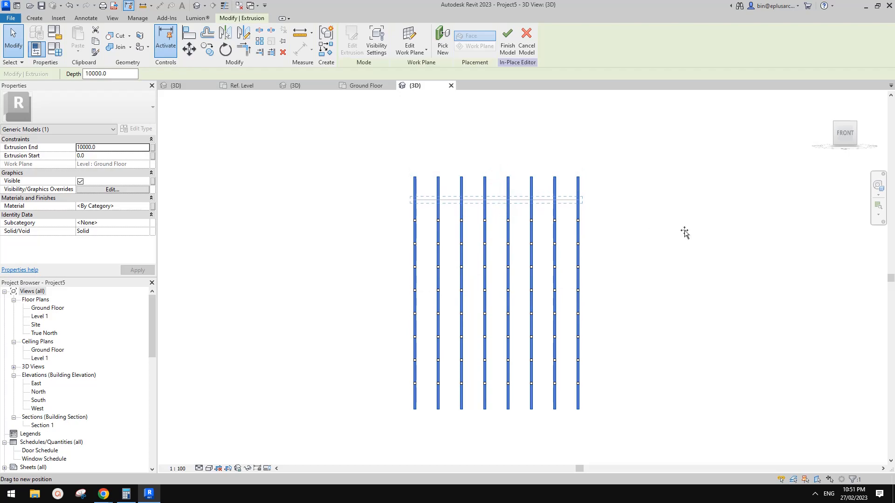
left_click(677, 230)
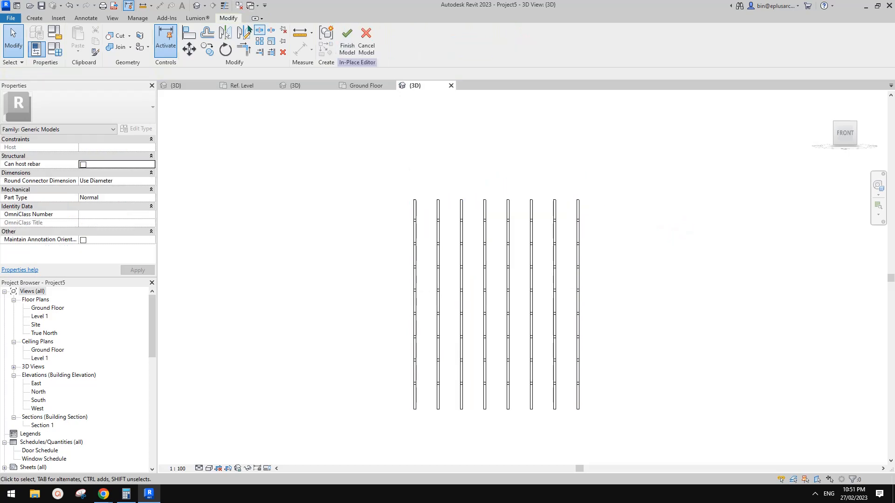
Stretch the horizontal rods' start to about -888 mm and pull their far end in to about 7976.5 mm
middle_click_drag(530, 214, 441, 213, "shift")
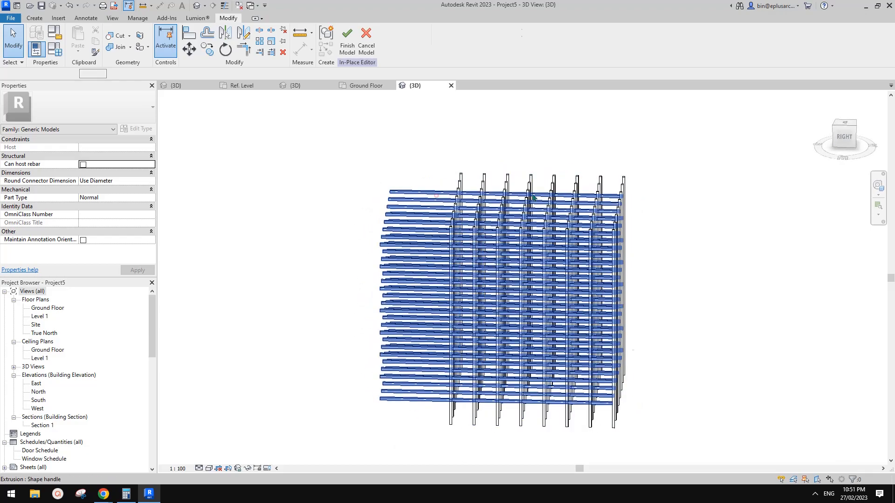
left_click_drag(623, 300, 640, 302)
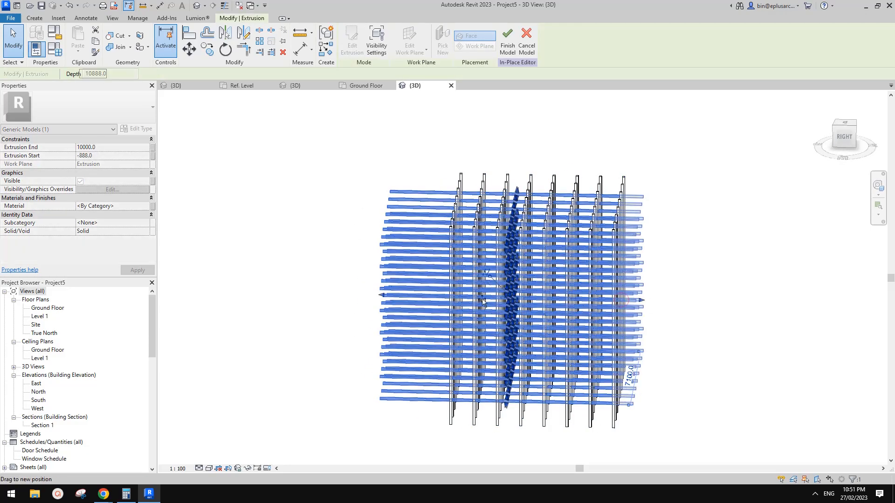
left_click_drag(382, 295, 433, 297)
left_click(470, 146)
scroll(479, 158, "down", 1)
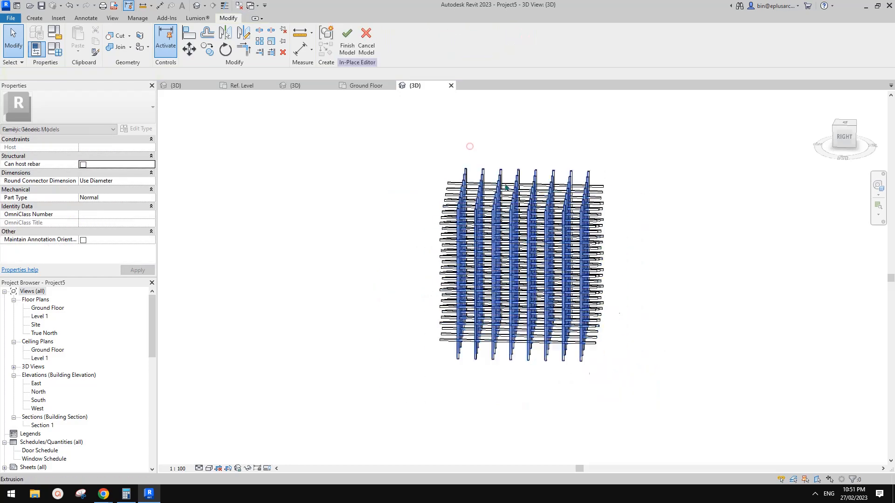
Copy the set of horizontal rods to a free spot beside the lattice
middle_click_drag(507, 188, 662, 172, "shift")
scroll(601, 158, "up", 1)
left_click(561, 187)
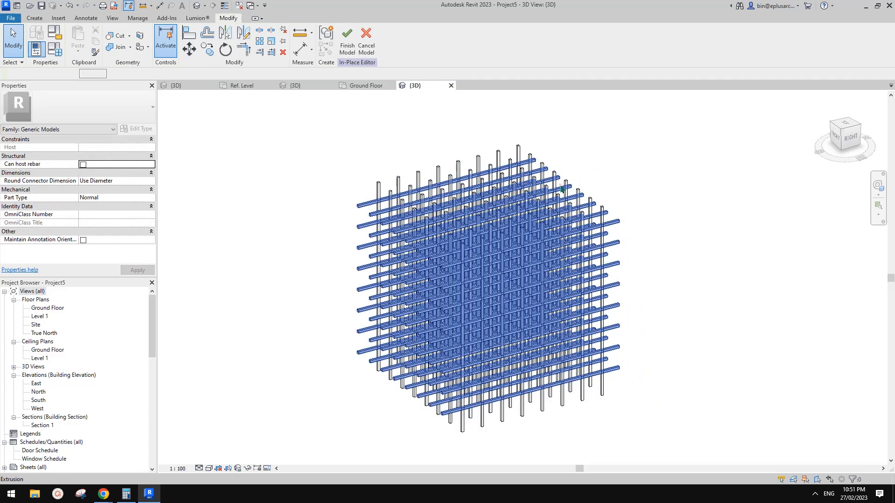
key("c")
key("o")
left_click(537, 213)
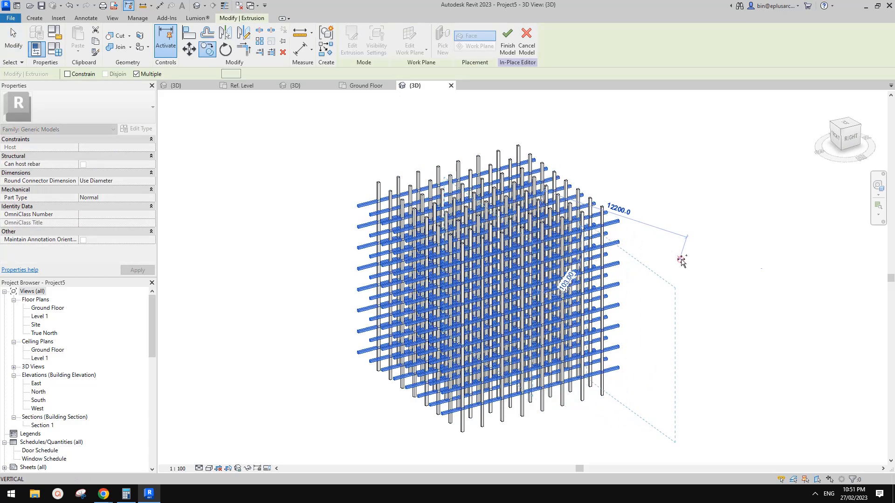
left_click(691, 217)
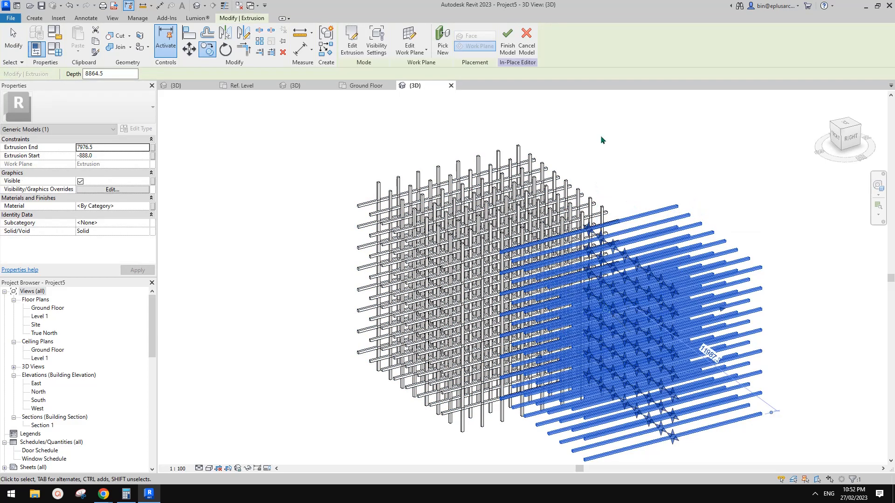
Re-host the copied horizontal rods on a vertical rod's adjacent side face so they run perpendicular to the first set
left_click(443, 44)
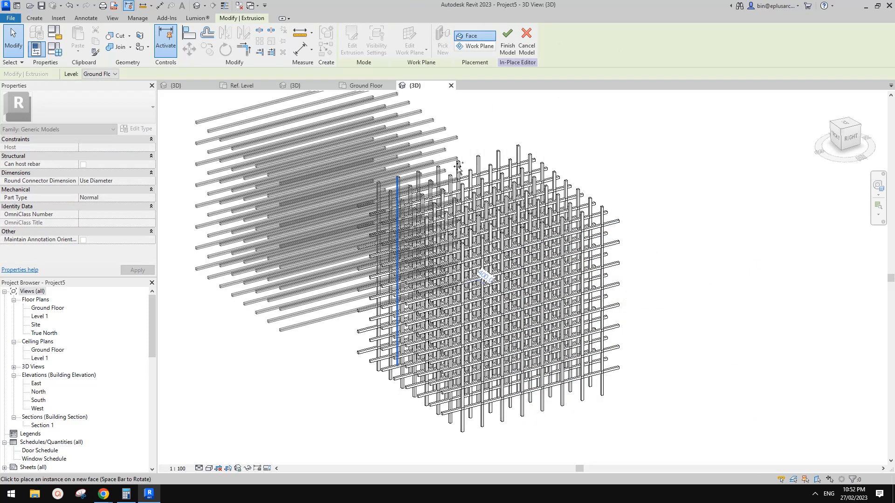
scroll(459, 164, "up", 4)
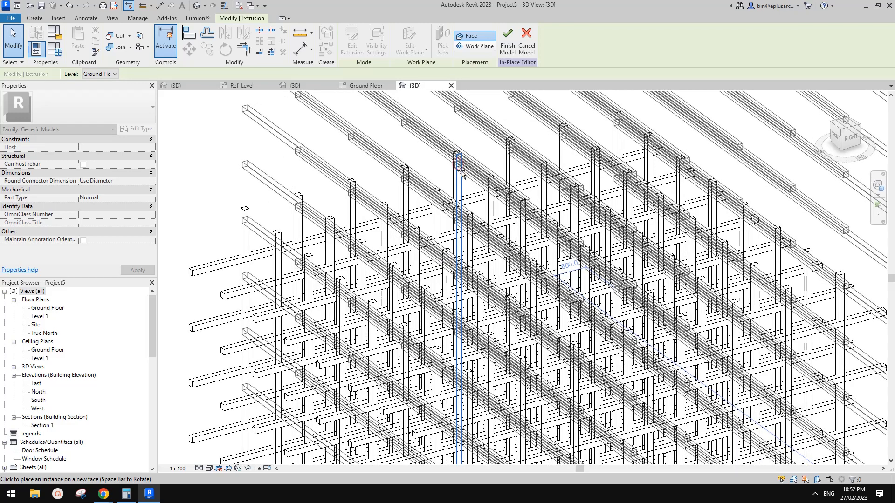
scroll(459, 182, "down", 5)
key("Escape")
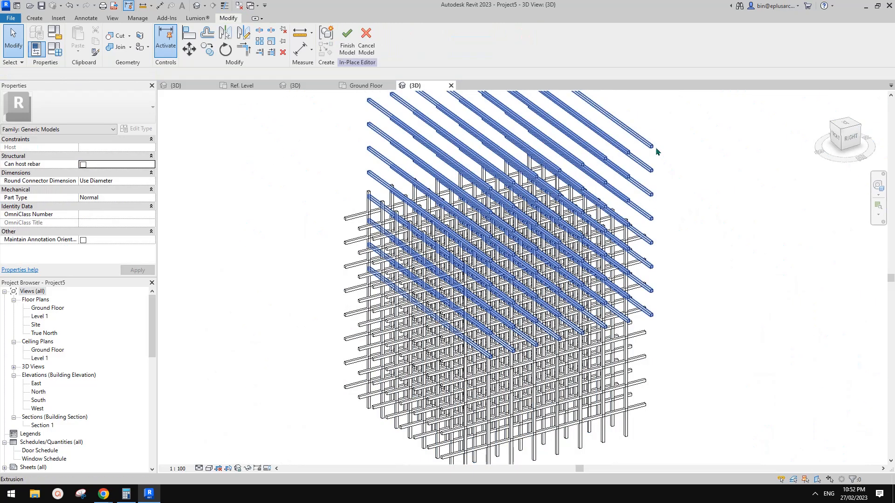
In the right view, move the perpendicular rods onto the intersections of the vertical and horizontal rods
left_click(844, 141)
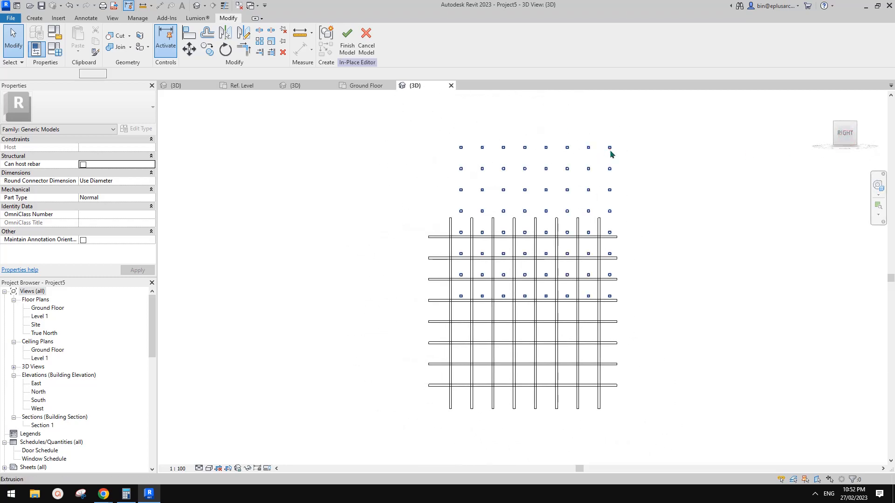
left_click(609, 148)
scroll(609, 146, "up", 4)
key("m")
key("v")
left_click(590, 148)
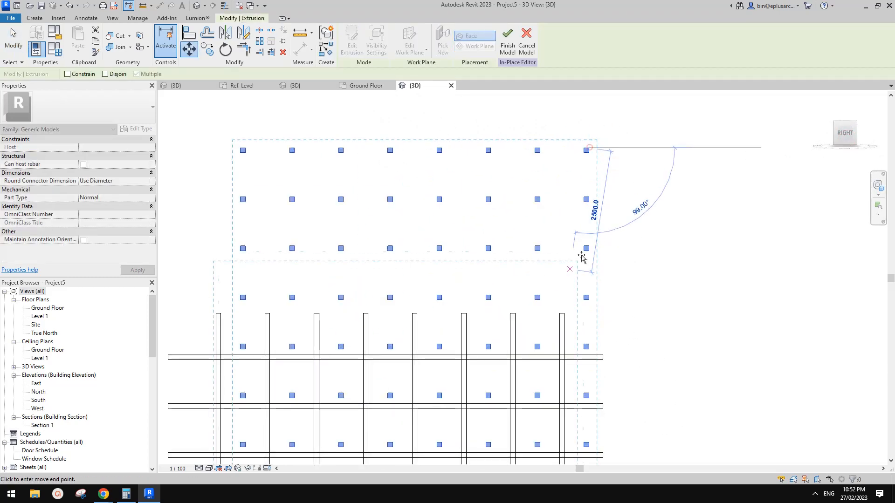
middle_click_drag(582, 257, 627, 158)
left_click(641, 213)
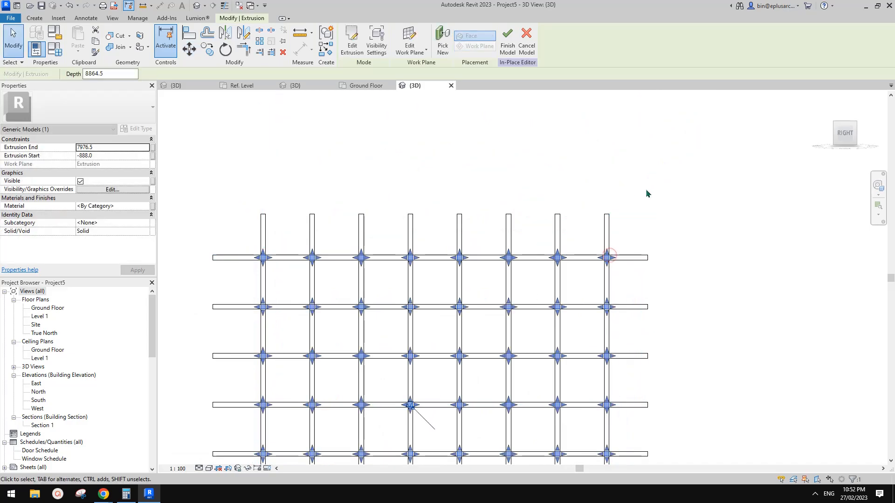
scroll(645, 188, "down", 4)
left_click(577, 164)
Compare the three-directional lattice in Project5 with the reference lattice in Project2's 3D view
middle_click_drag(520, 194, 669, 244, "shift")
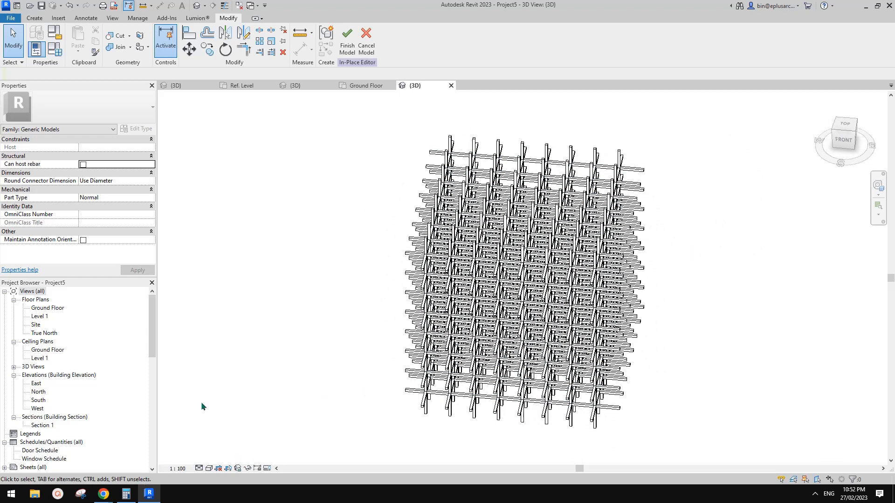
left_click(297, 85)
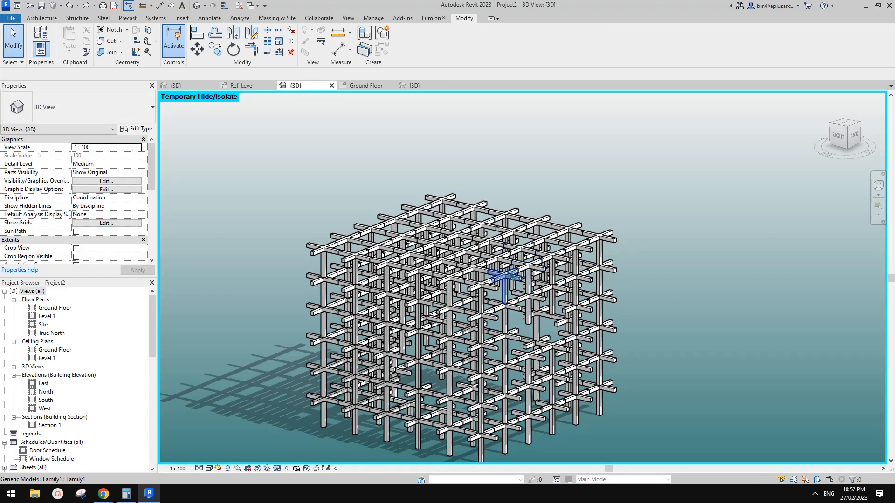
left_click(420, 88)
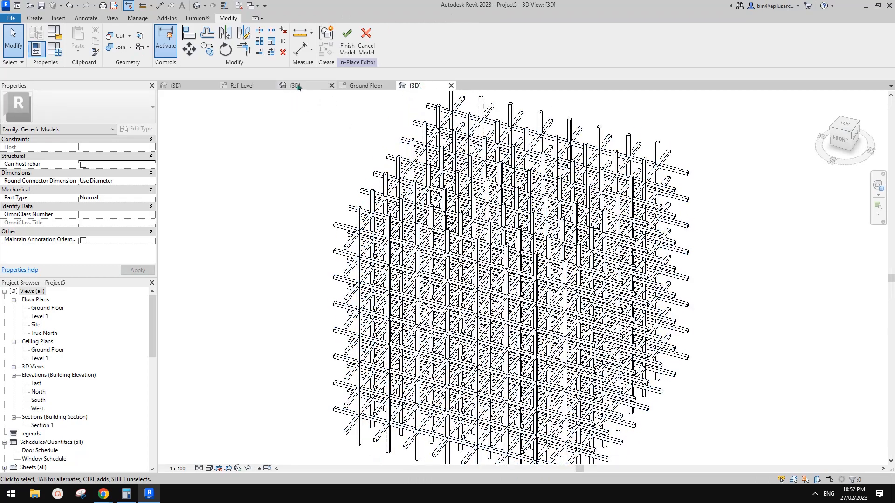
left_click(297, 86)
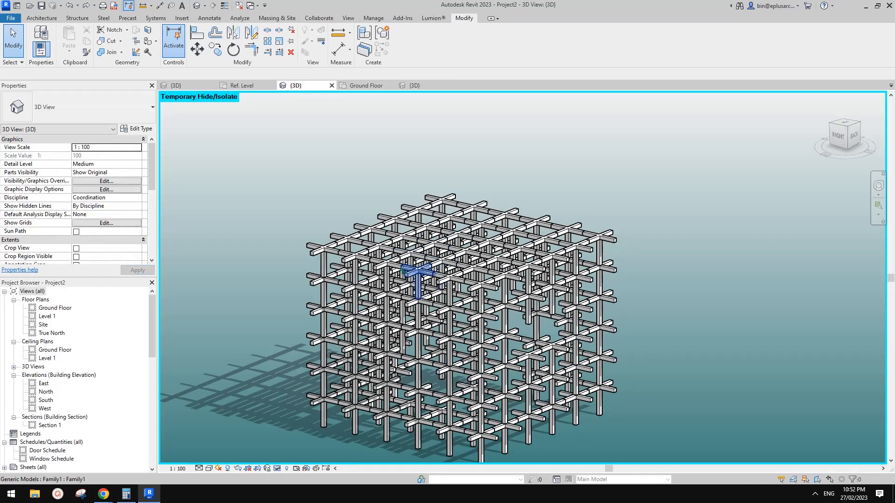
Join the corner module at the top of the Project2 lattice with its neighbouring module
left_click_drag(402, 275, 401, 294)
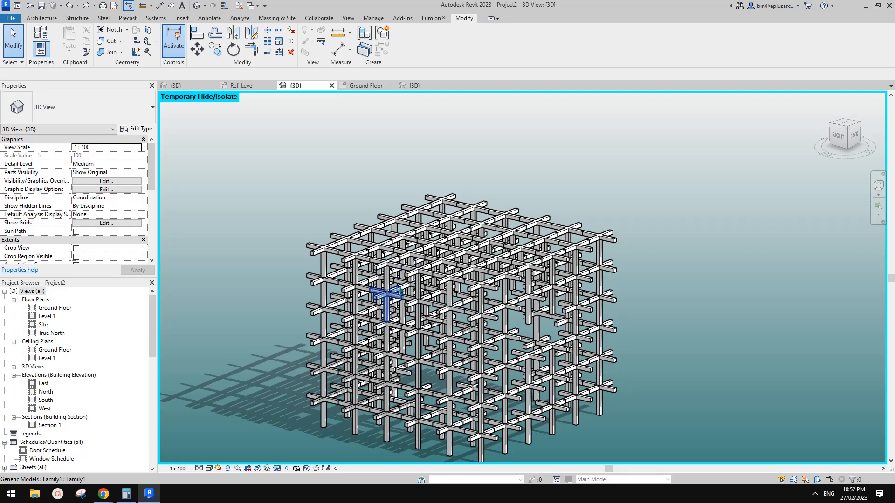
scroll(578, 295, "up", 5)
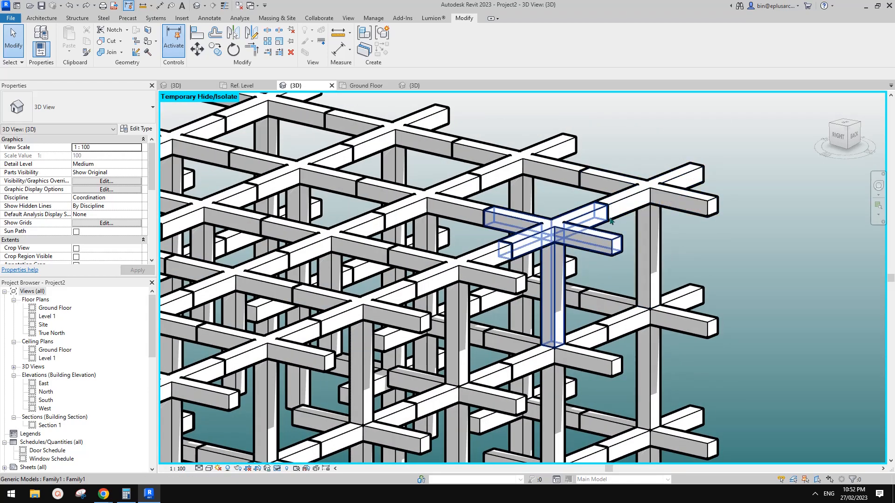
left_click_drag(604, 206, 580, 177)
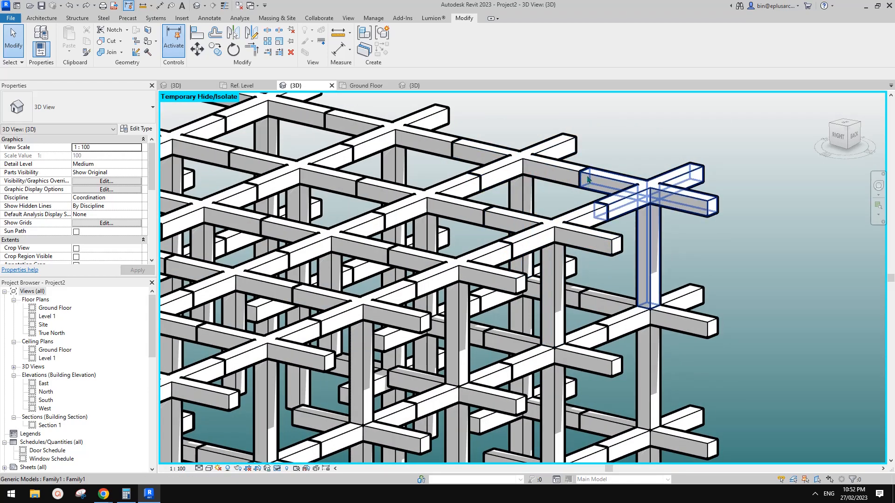
scroll(587, 179, "down", 3)
left_click(112, 52)
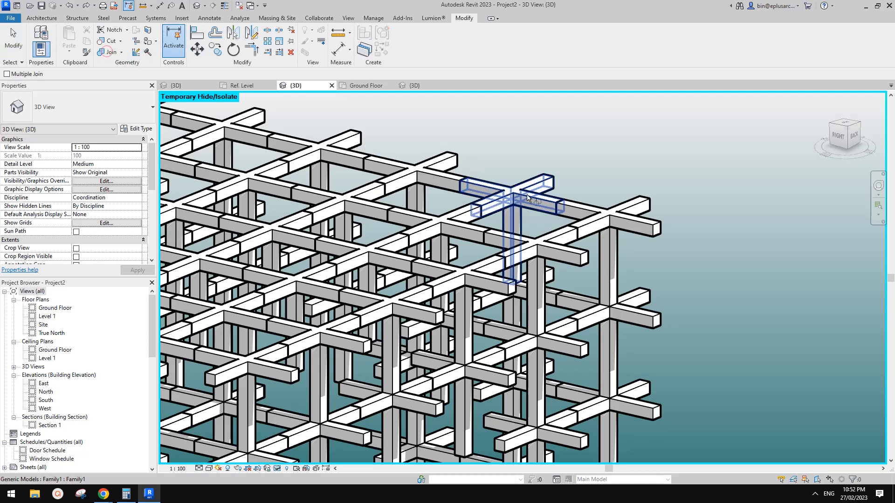
left_click(583, 201)
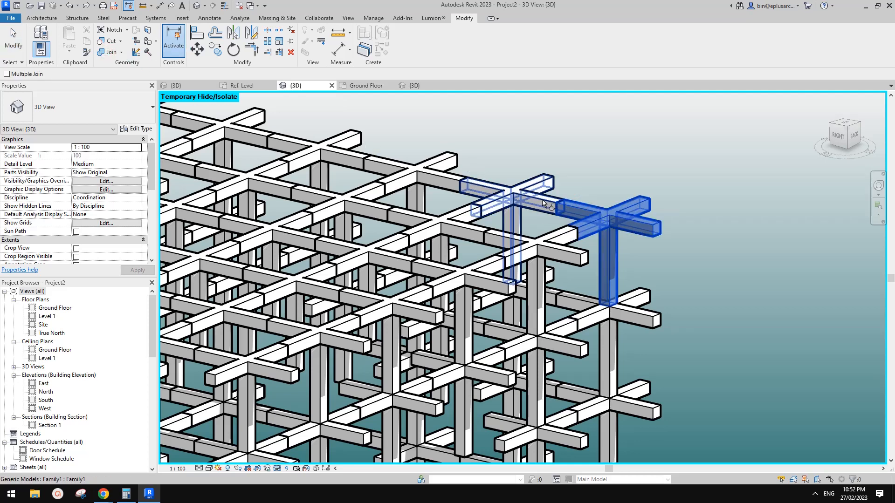
left_click(543, 203)
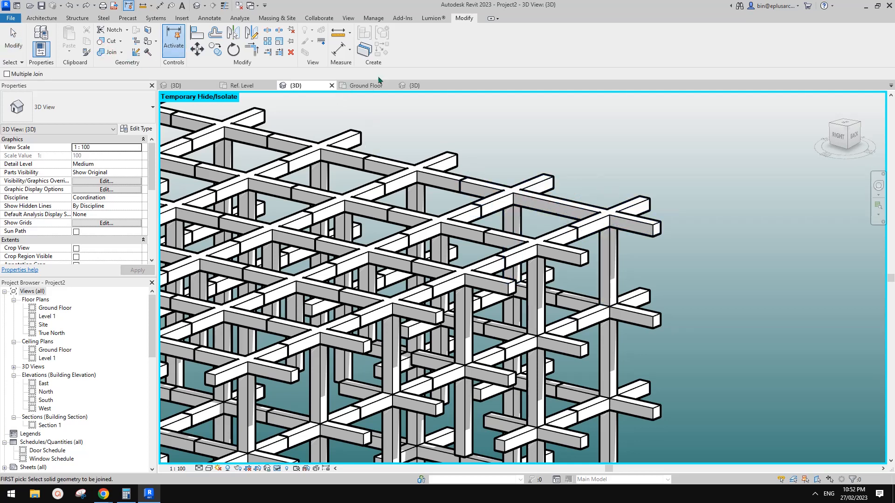
Switch to Project5's 3D view and join the geometry of the two perpendicular horizontal rod sets and the vertical rods
left_click(415, 85)
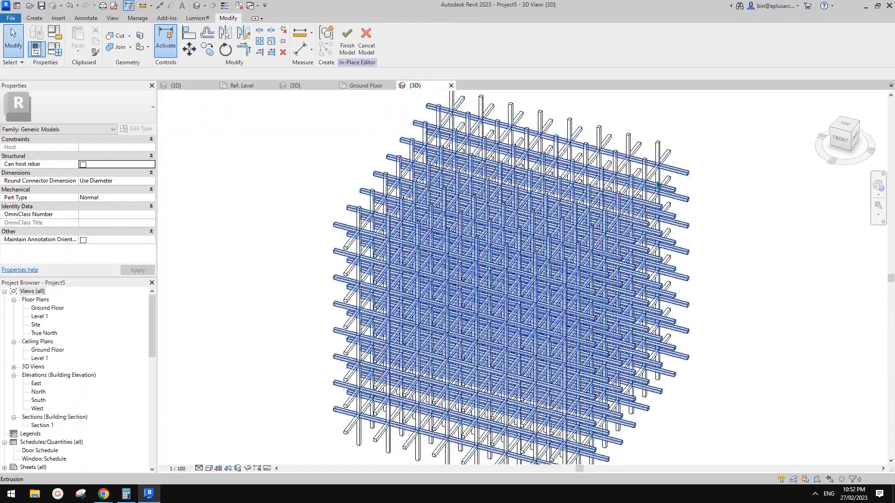
middle_click_drag(659, 186, 683, 182, "shift")
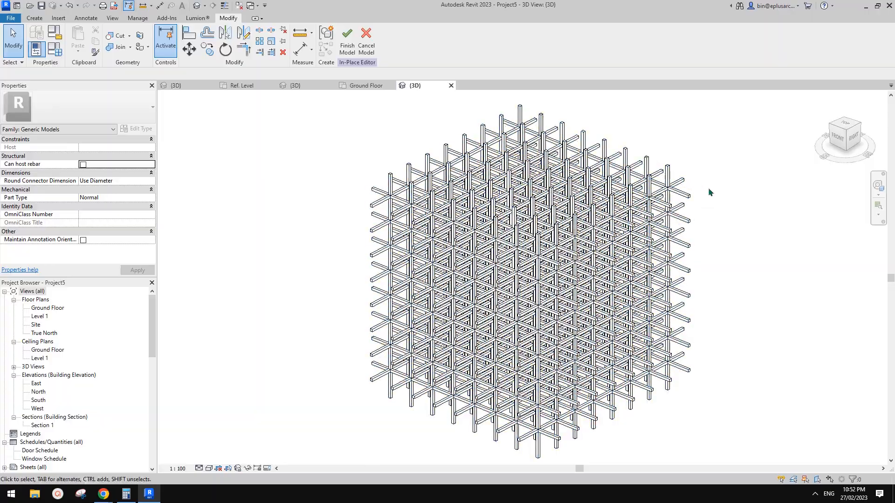
scroll(708, 191, "up", 5)
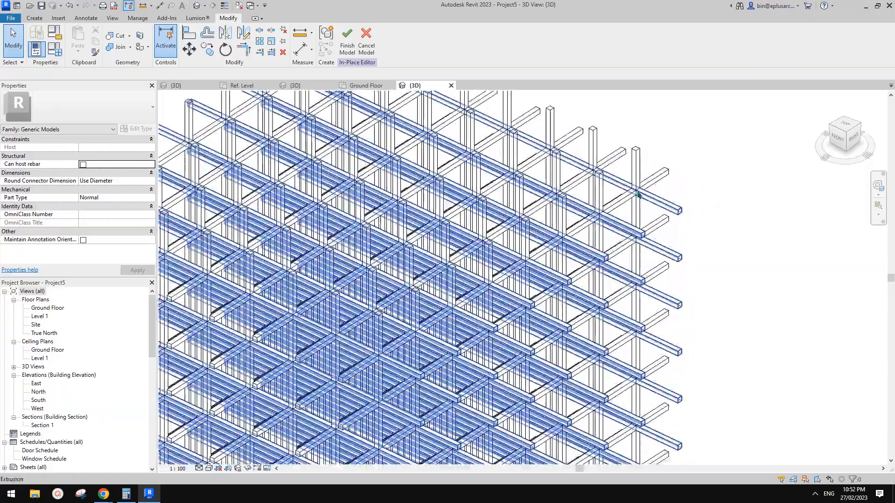
scroll(641, 196, "up", 3)
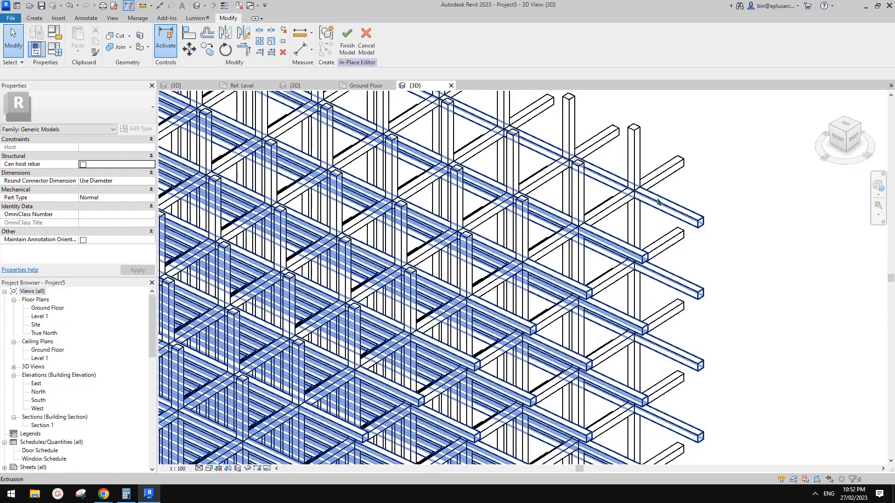
middle_click_drag(658, 202, 674, 211)
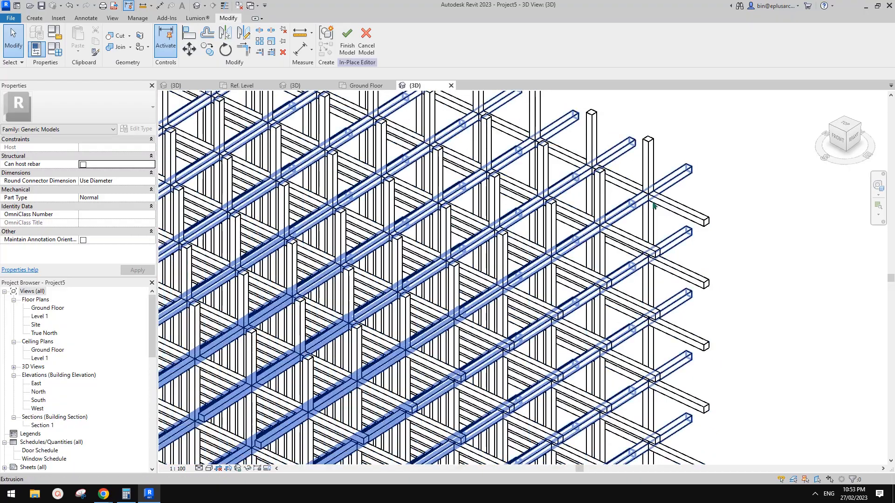
key("j")
key("g")
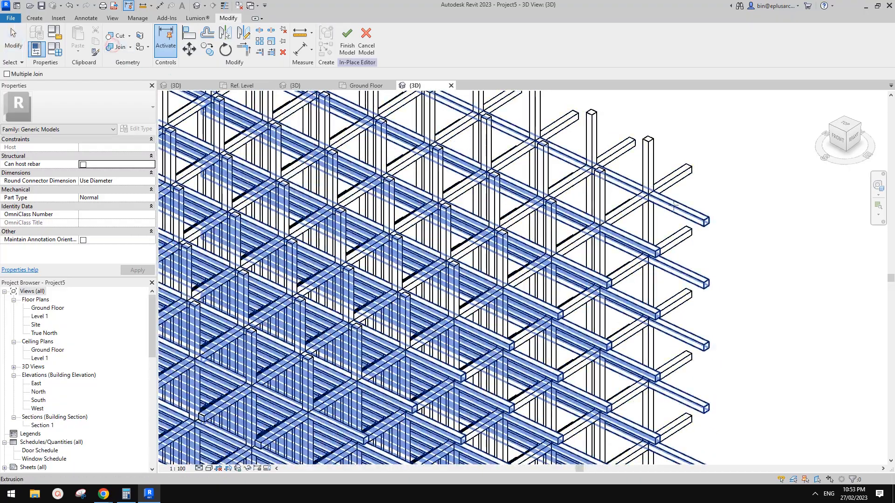
left_click(675, 182)
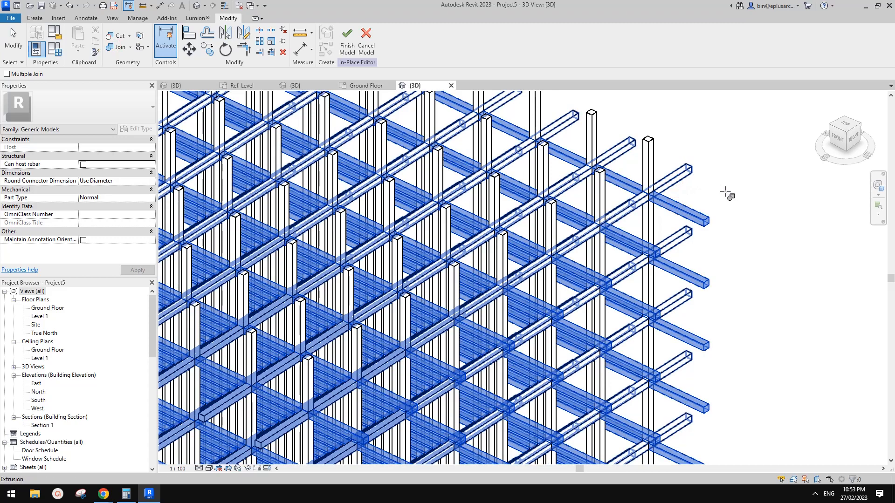
left_click(686, 176)
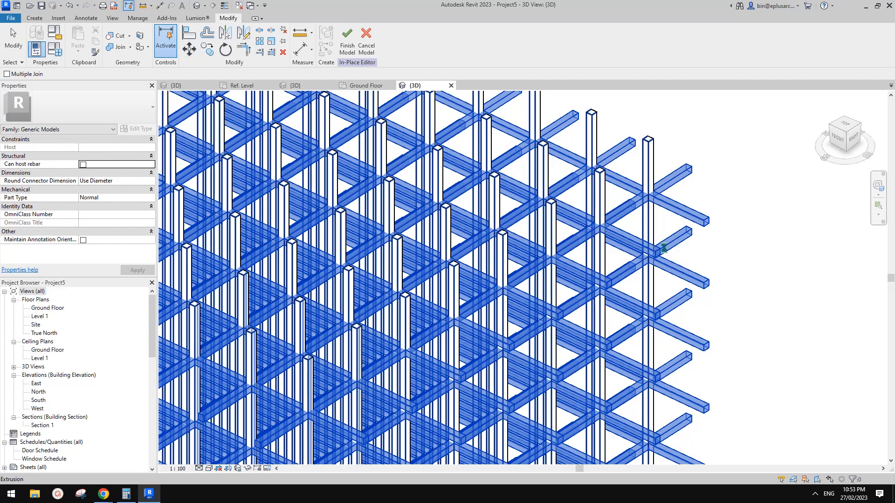
scroll(718, 224, "down", 2)
key("Escape")
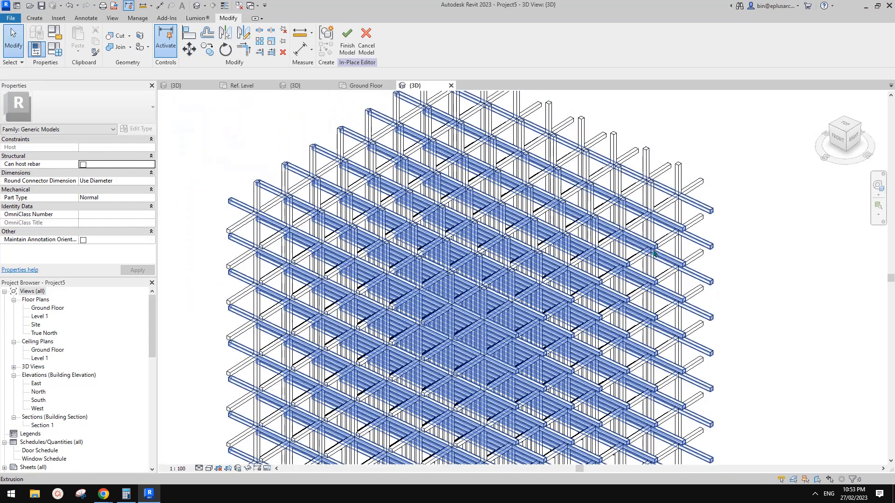
Inspect the joined lattice from above and open the Ground Floor plan
scroll(699, 261, "down", 1)
middle_click_drag(730, 262, 716, 243, "shift")
scroll(721, 228, "down", 3)
middle_click_drag(750, 212, 652, 317, "shift")
scroll(743, 202, "up", 1)
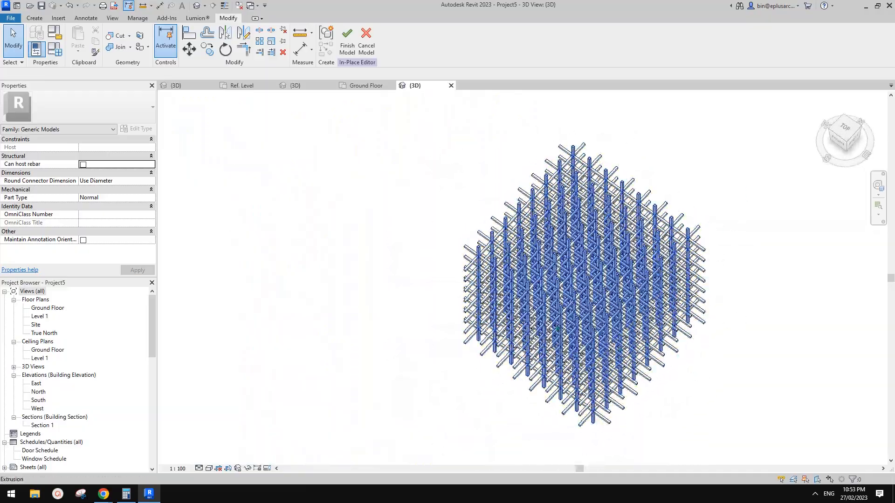
middle_click_drag(582, 305, 557, 322, "shift")
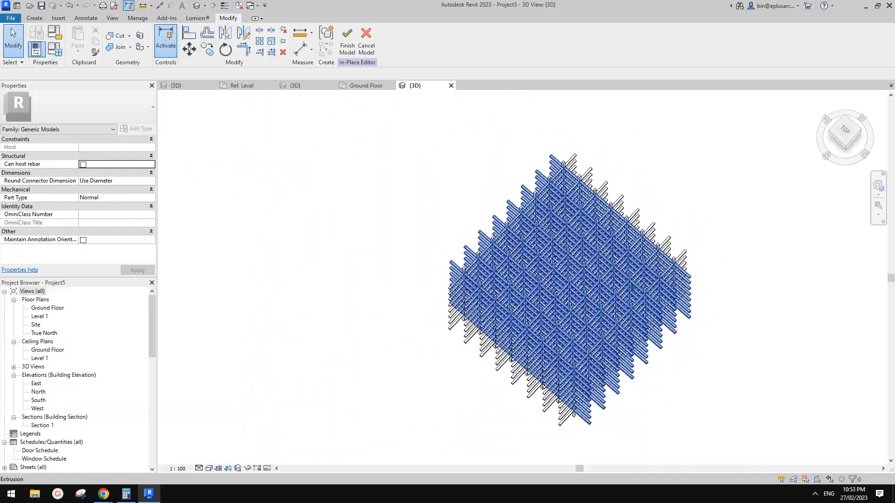
double_click(42, 309)
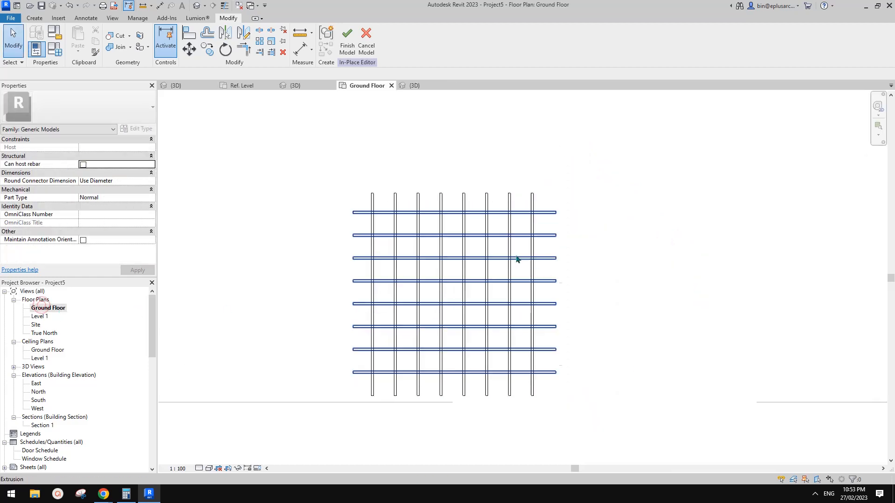
Start a void blend and sketch a 5000 by 7100 mm rectangle over the lattice as its base boundary
left_click(35, 19)
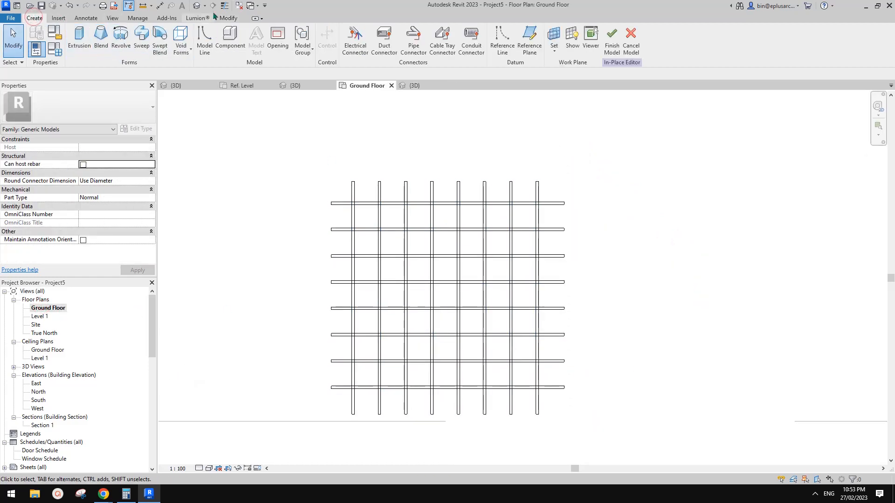
middle_click_drag(449, 188, 451, 170)
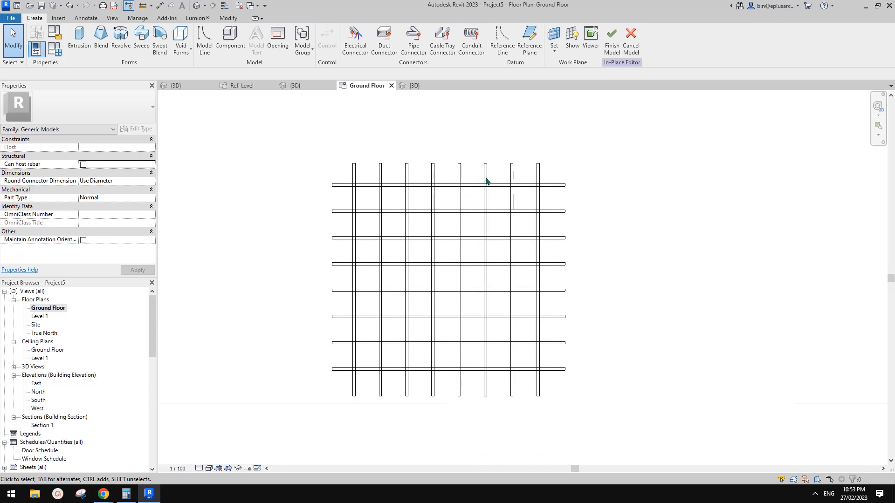
left_click(181, 41)
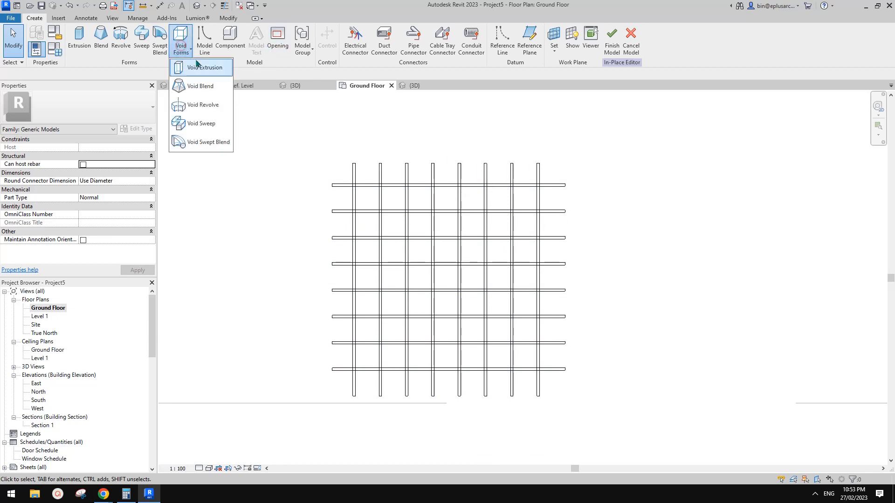
left_click(199, 86)
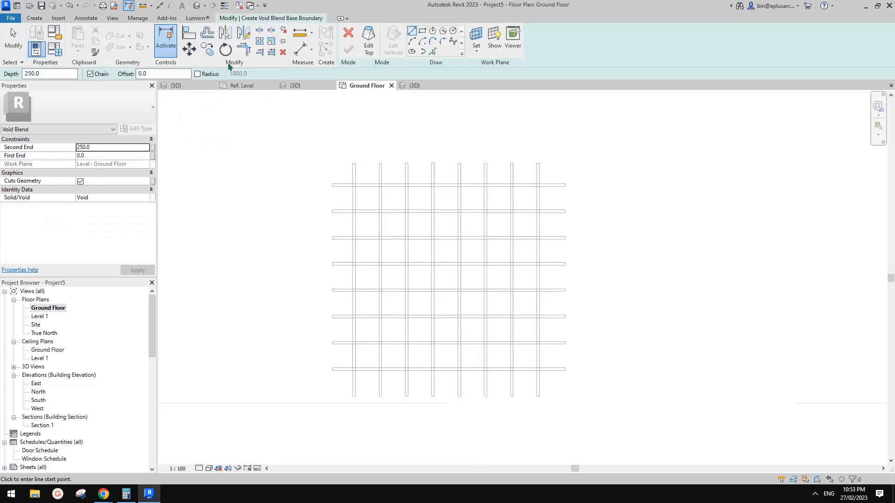
middle_click_drag(425, 132, 418, 133)
left_click(422, 32)
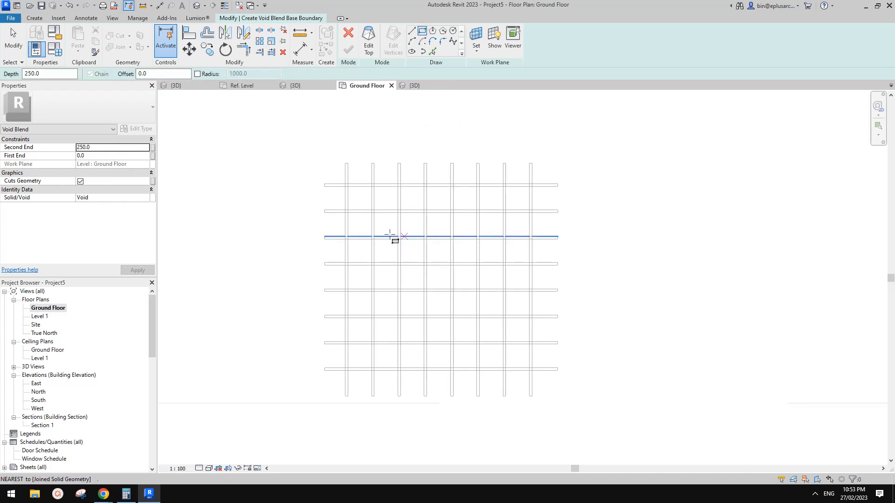
left_click(384, 230)
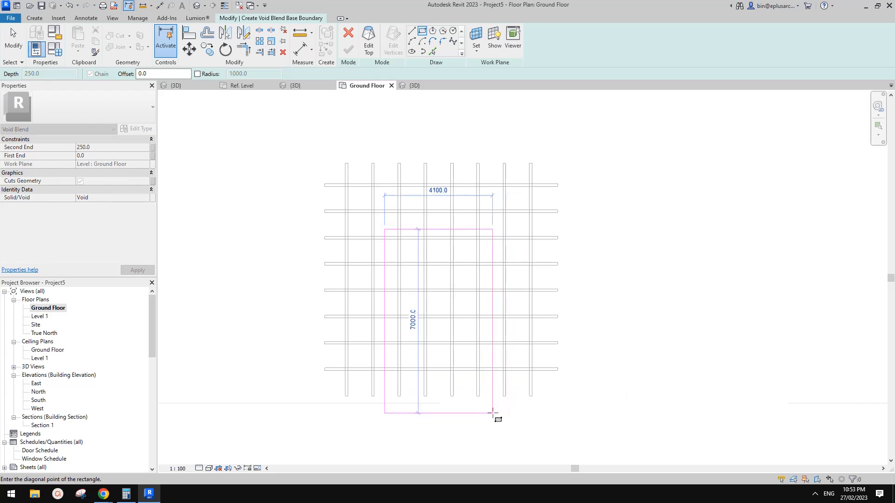
left_click(515, 416)
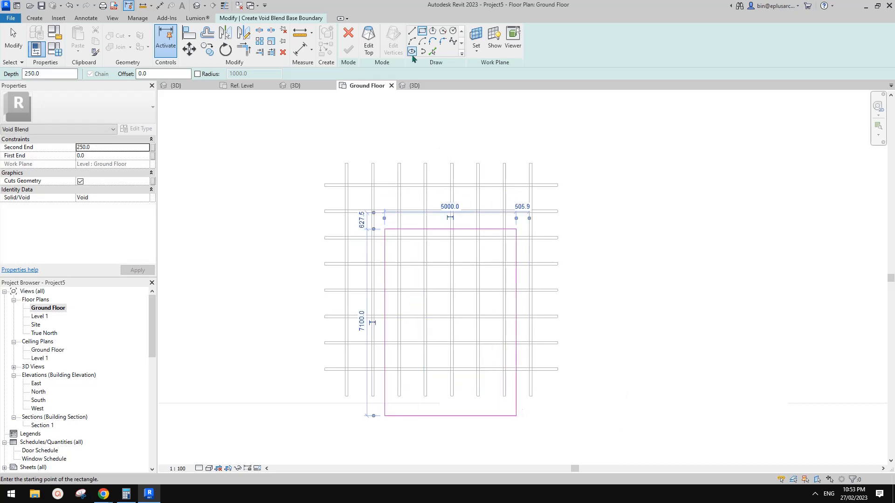
Sketch a smaller rectangle inside the base as the top boundary and finish the void blend
left_click(381, 49)
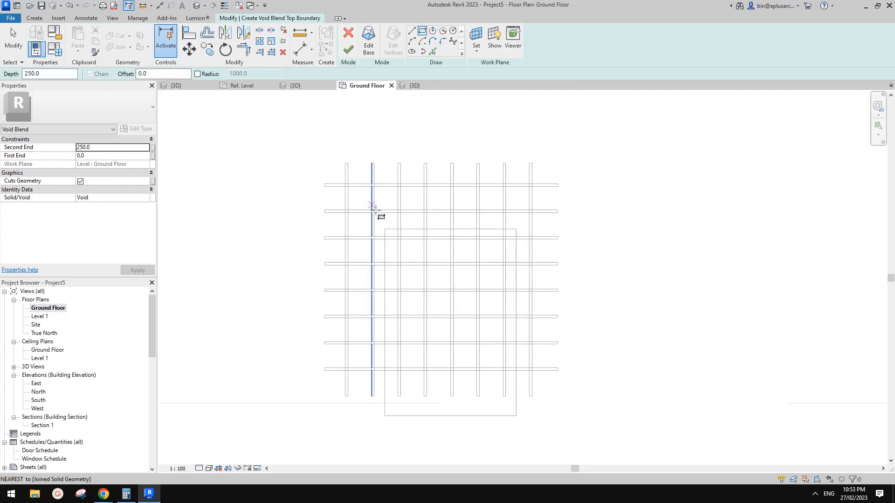
left_click(516, 354)
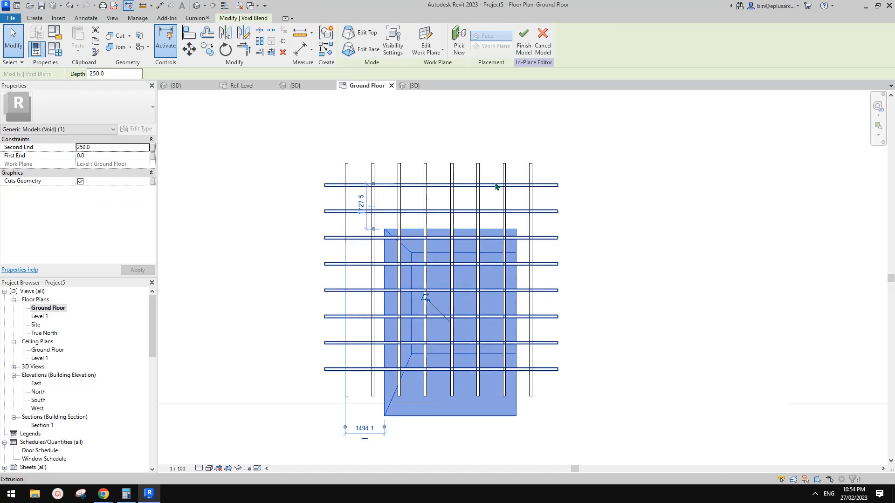
middle_click_drag(495, 177, 485, 182)
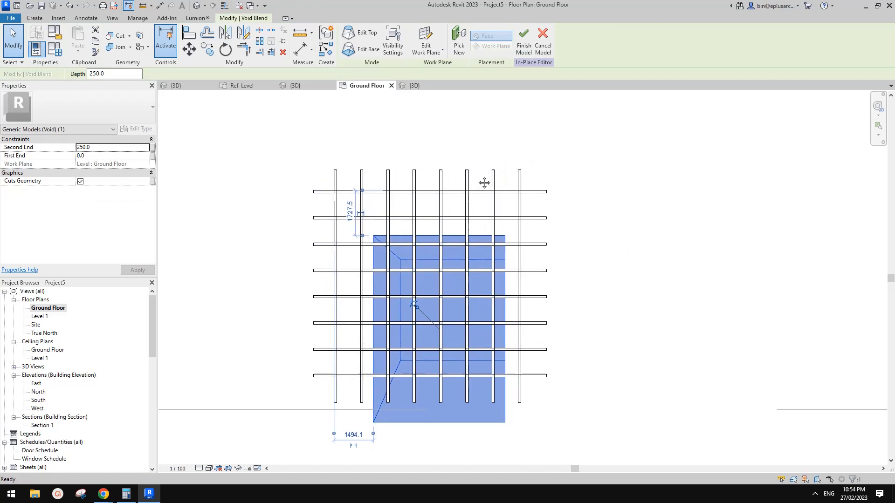
In the 3D view, stretch the void blend upward through the lattice to a depth of about 6670 mm
left_click(197, 7)
mouse_move(553, 266)
middle_mouse_down("shift")
mouse_move(615, 250)
mouse_move(720, 276)
mouse_move(695, 292)
mouse_move(701, 316)
mouse_move(678, 306)
mouse_move(682, 334)
mouse_move(673, 300)
middle_mouse_up("shift")
scroll(664, 339, "up", 5)
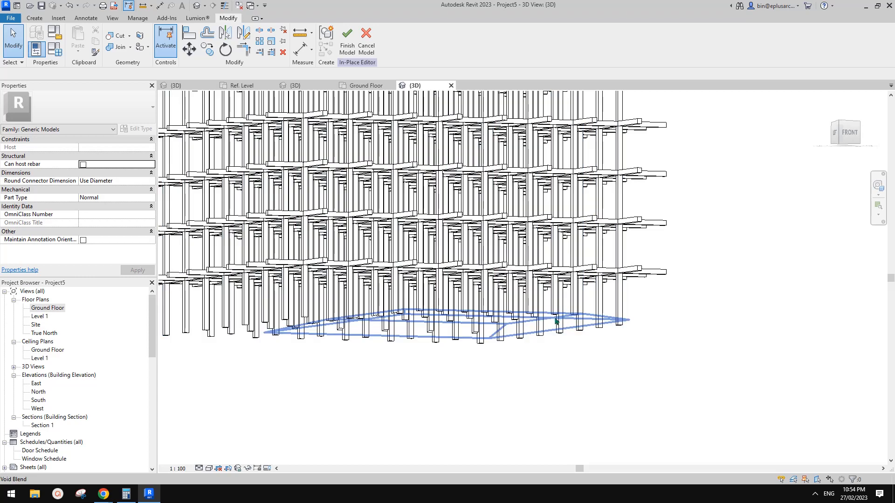
middle_click_drag(559, 319, 637, 357, "shift")
left_click(495, 323)
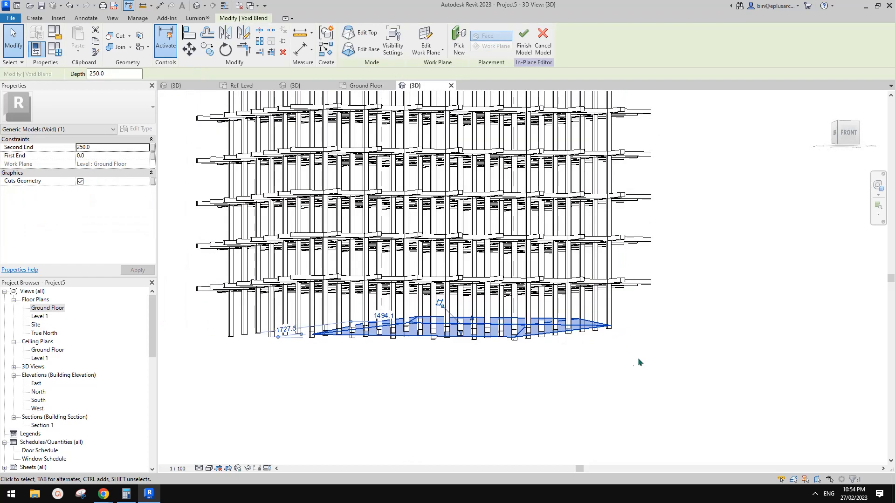
left_click(638, 357)
scroll(587, 332, "up", 3)
mouse_move(570, 341)
middle_mouse_down("shift")
mouse_move(587, 332)
mouse_move(571, 326)
middle_mouse_up("shift")
middle_click_drag(683, 325, 627, 336, "shift")
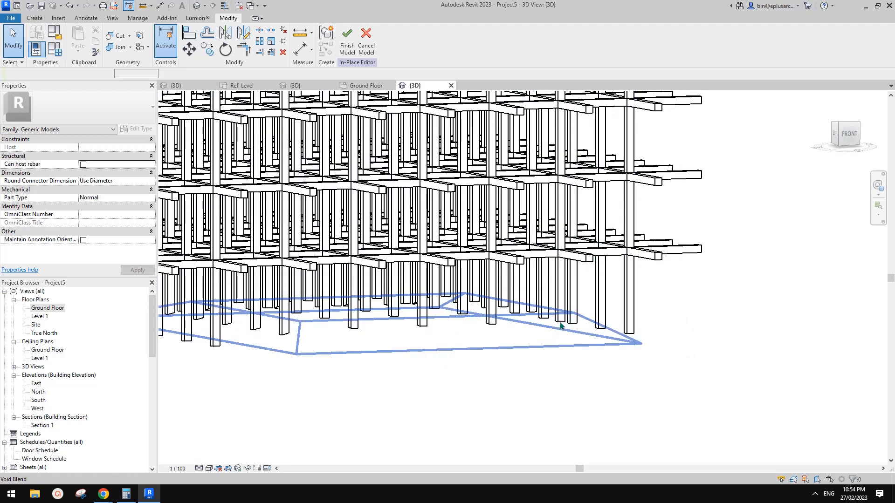
left_click(560, 326)
middle_click_drag(560, 326, 478, 322, "shift")
scroll(477, 323, "down", 3)
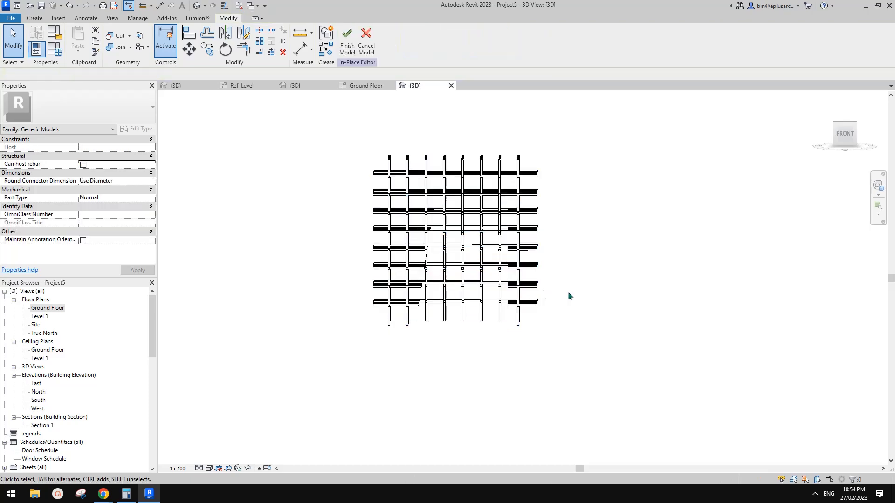
Edit the void blend's base boundary, extend its length to 7500 mm, and finish the boundary edit
scroll(571, 315, "up", 2)
middle_click_drag(572, 317, 440, 322, "shift")
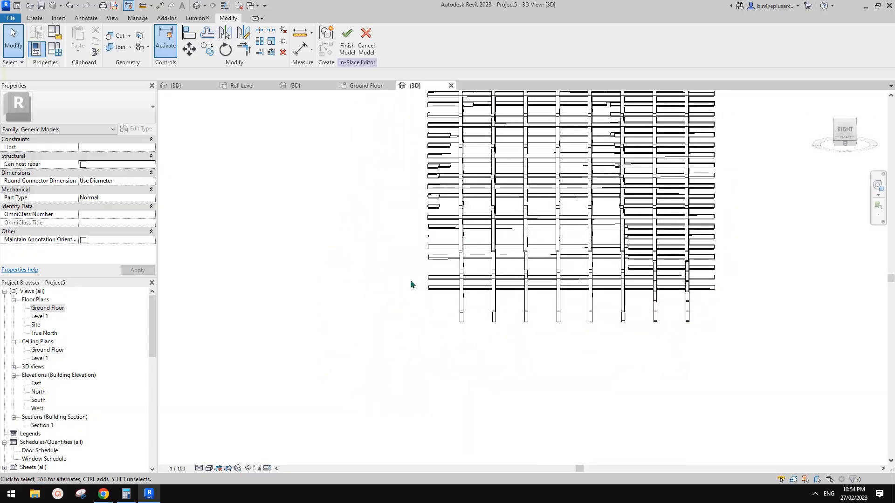
left_click(442, 285)
middle_click_drag(442, 285, 444, 287)
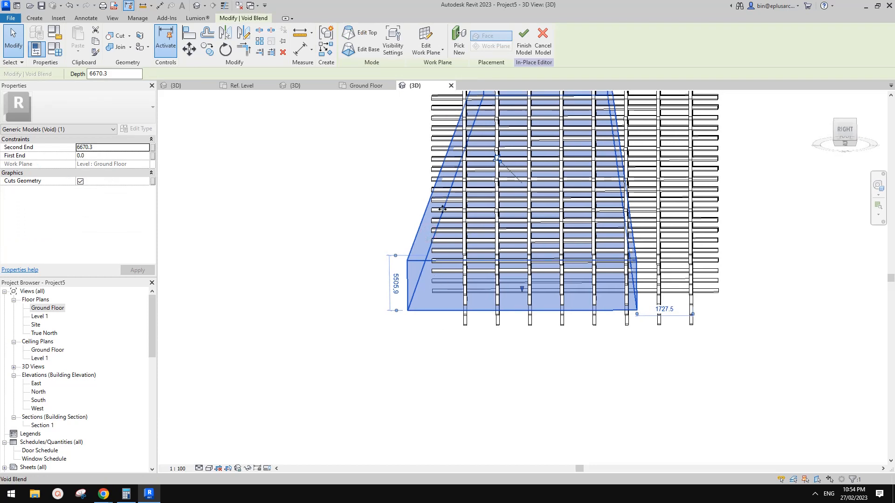
left_click(368, 49)
mouse_move(408, 292)
left_mouse_down()
mouse_move(438, 291)
mouse_move(394, 292)
left_mouse_up()
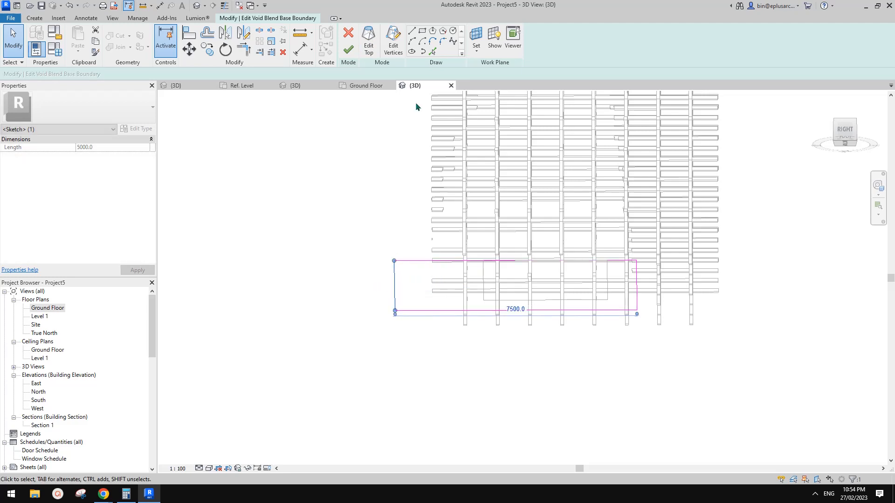
mouse_move(450, 178)
middle_mouse_down("shift")
mouse_move(513, 206)
mouse_move(443, 219)
middle_mouse_up("shift")
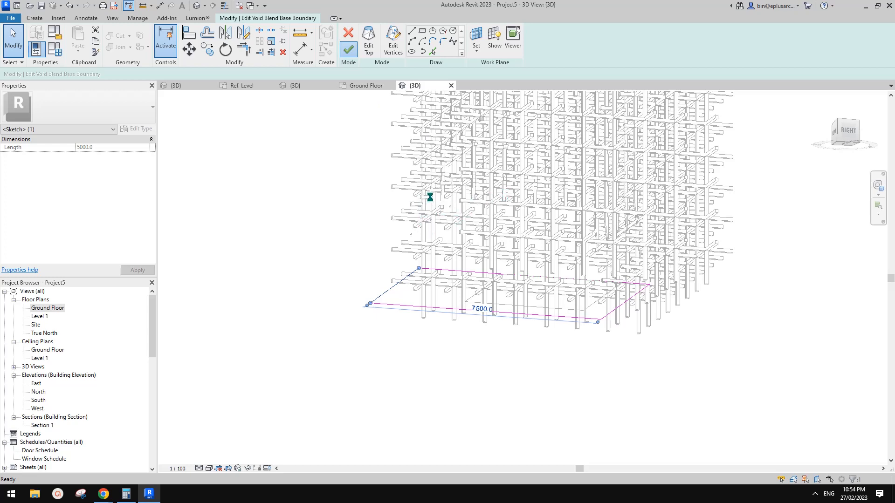
left_click(519, 359)
middle_click_drag(527, 371, 523, 203, "shift")
Examine the reference lattice in the Project2 3D view, then inspect the Project5 lattice and its void blend from several sides
left_click(295, 86)
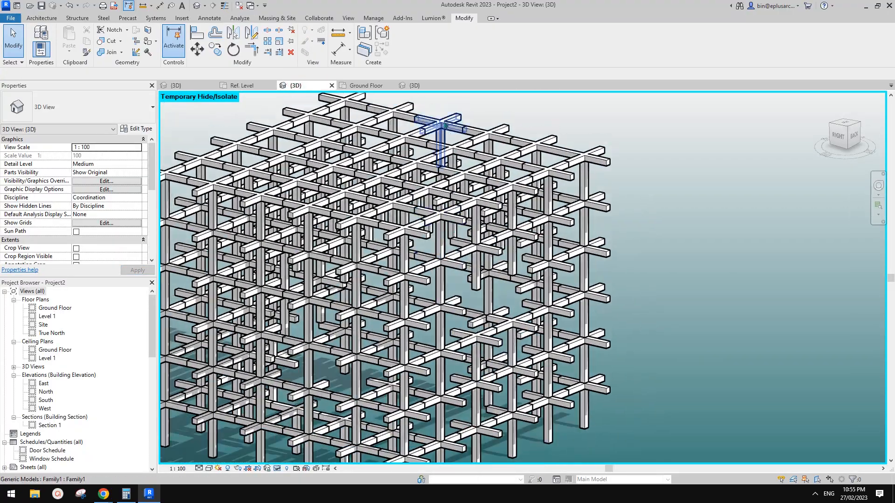
left_click(421, 84)
middle_click_drag(459, 186, 401, 277, "shift")
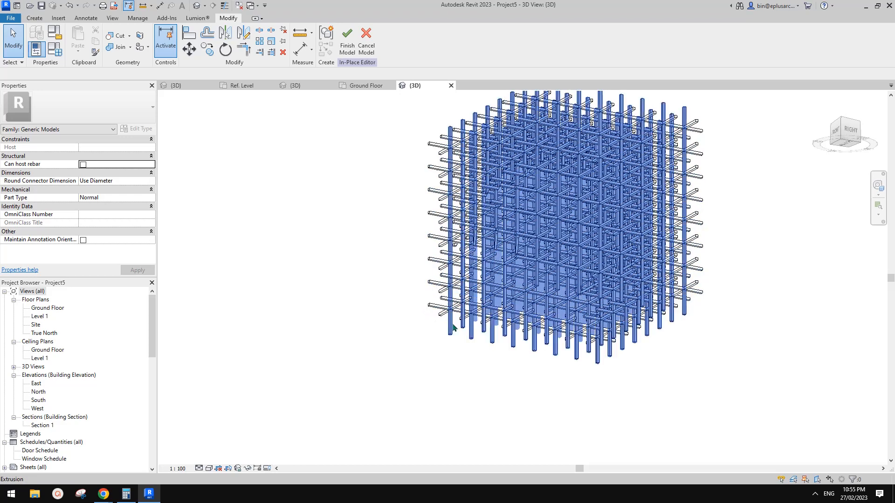
middle_click_drag(456, 296, 524, 301, "shift")
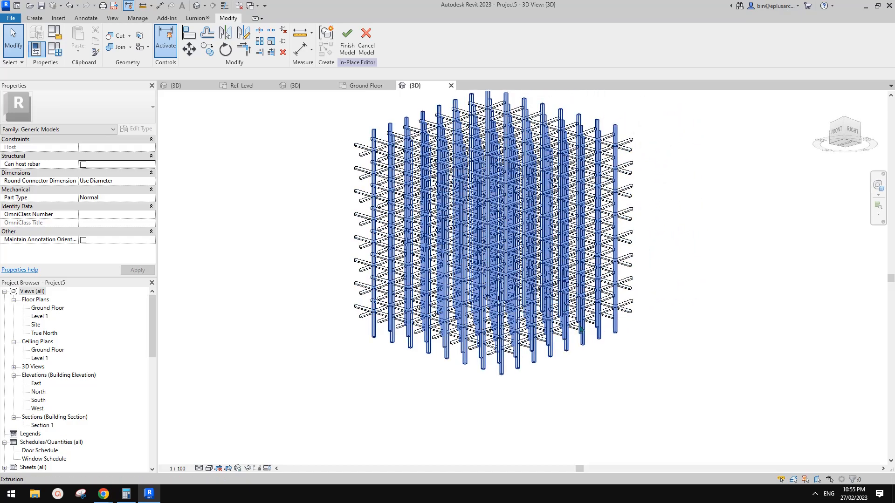
middle_click_drag(577, 337, 465, 330, "shift")
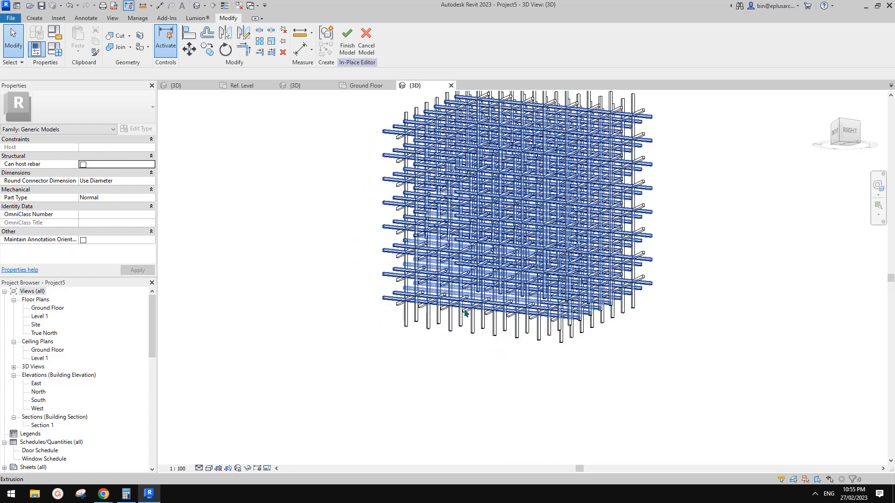
middle_click_drag(465, 321, 495, 326, "shift")
middle_click_drag(466, 298, 550, 290, "shift")
left_click(461, 193)
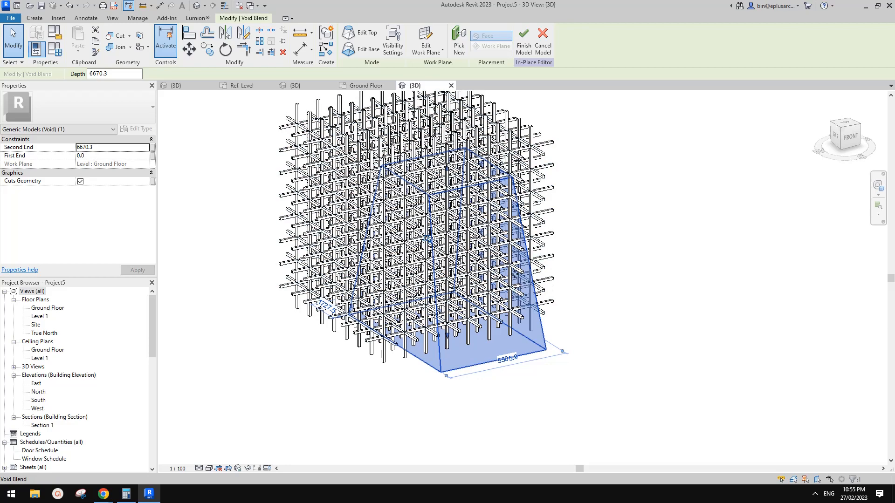
scroll(525, 271, "up", 2)
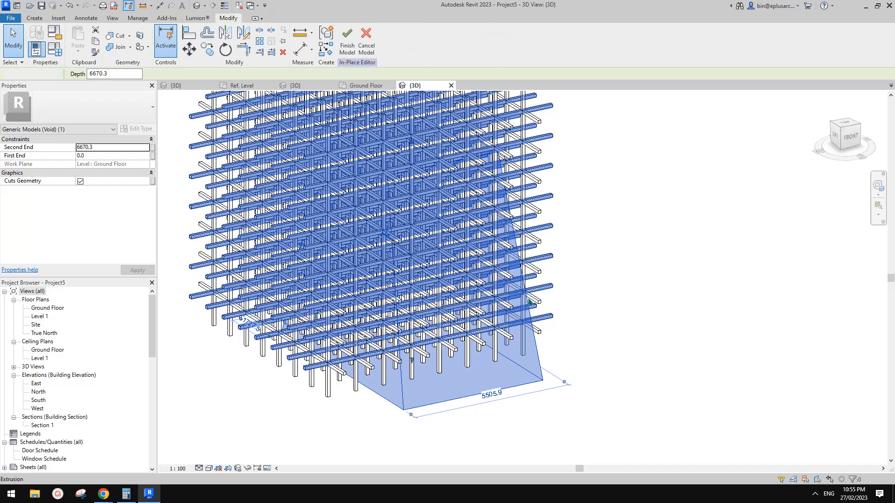
key("Escape")
middle_click_drag(529, 297, 524, 268, "shift")
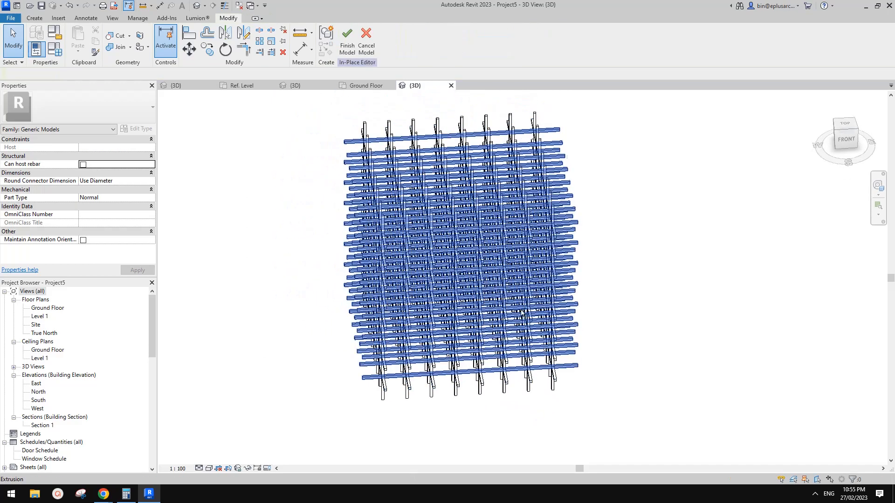
In the Ground Floor plan, create a solid extrusion from a rectangle about 4750 by 7532 mm over the lattice
left_click(47, 309)
double_click(48, 310)
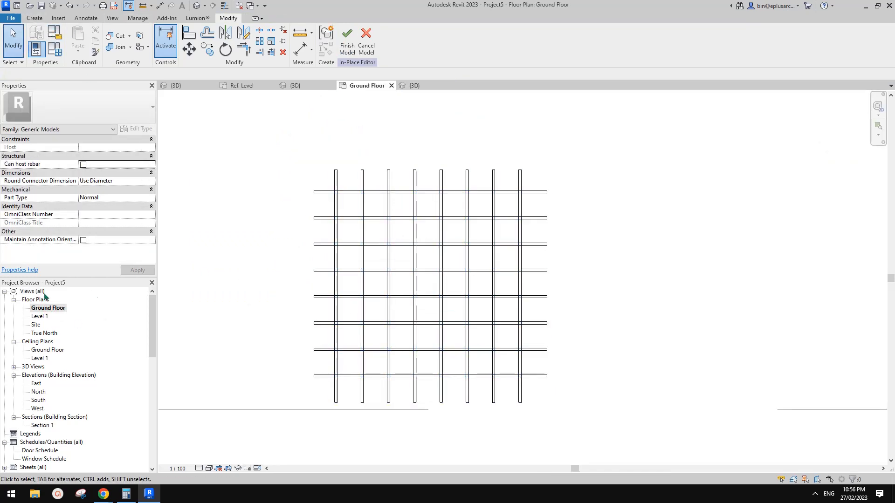
left_click(34, 18)
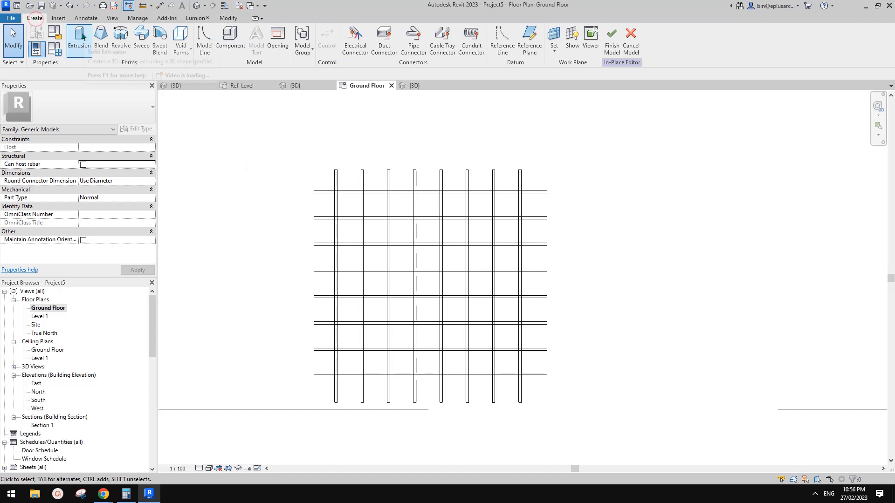
left_click(87, 37)
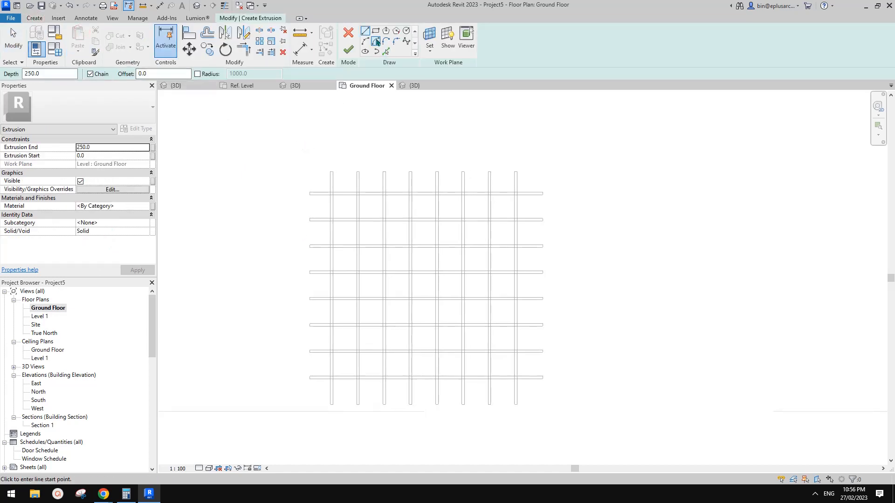
left_click(375, 31)
middle_click_drag(432, 263, 429, 259)
left_click(379, 208)
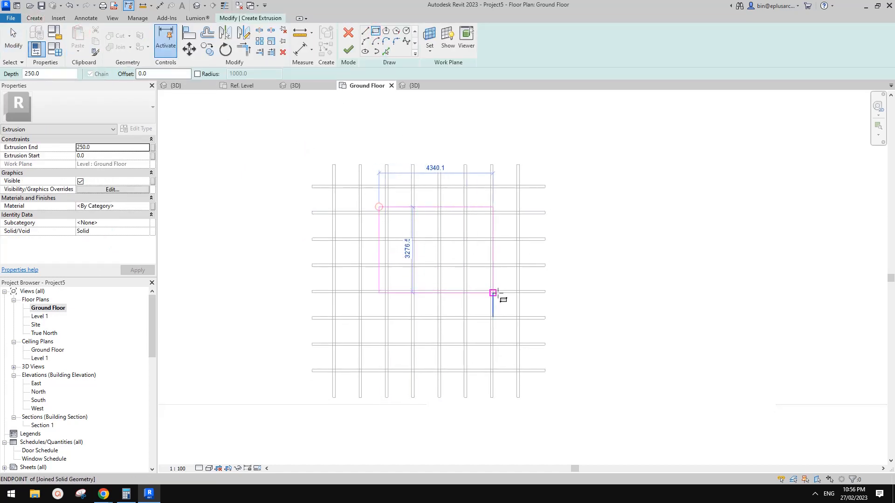
left_click(503, 405)
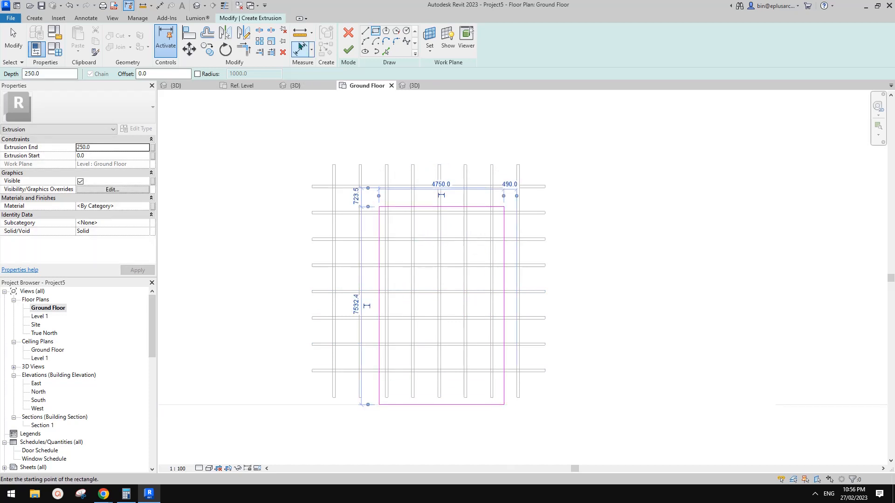
left_click(349, 50)
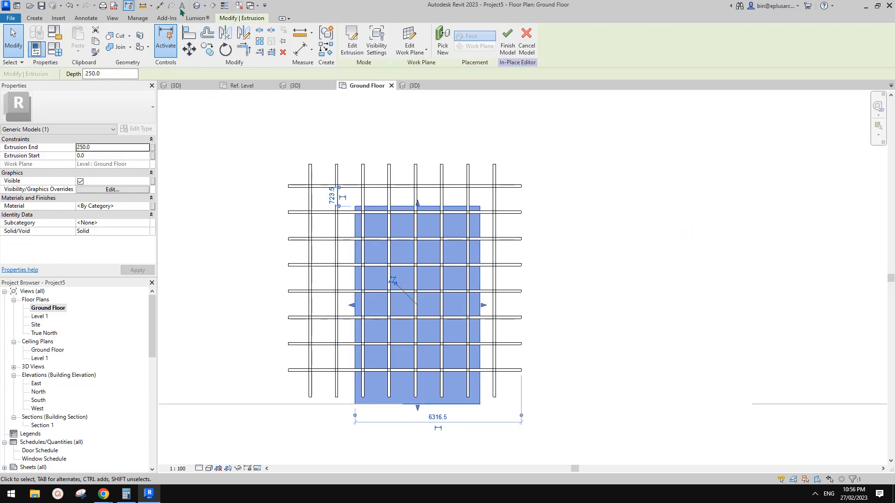
In the 3D view, stretch the new box extrusion upward through the lattice to a depth of about 4539 mm
left_click(196, 5)
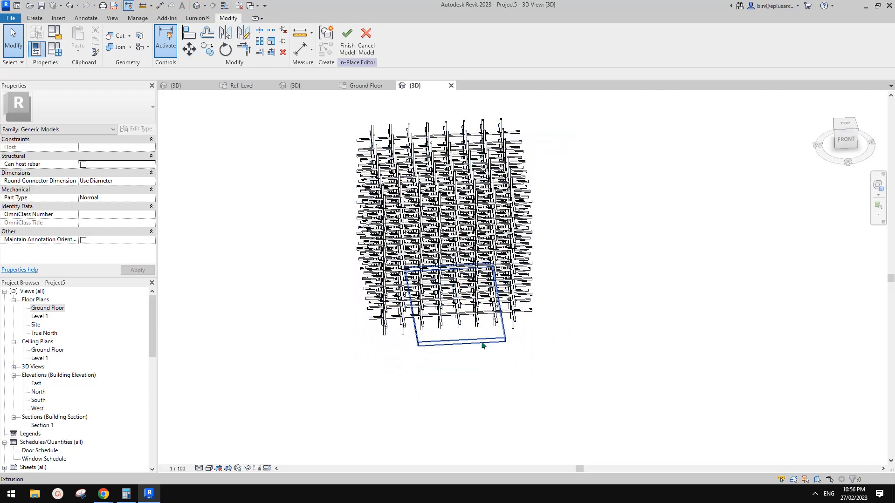
middle_click_drag(482, 346, 483, 341, "shift")
left_click(483, 340)
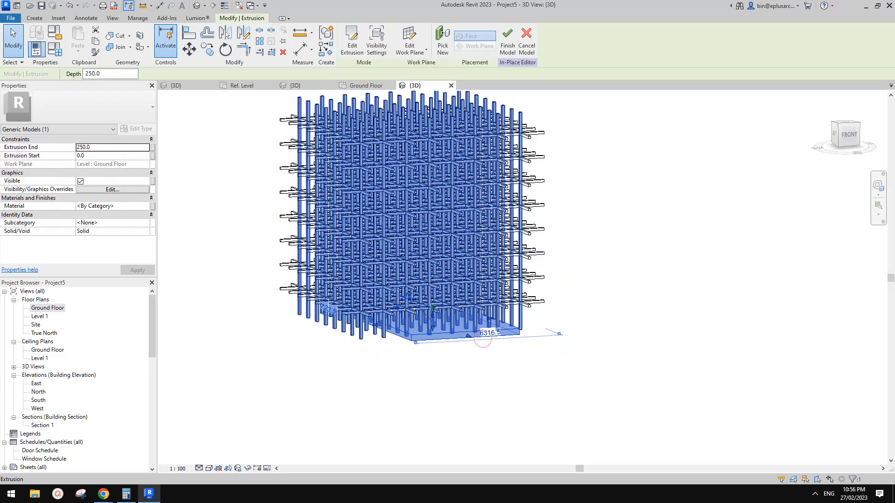
middle_click_drag(431, 305, 434, 314, "shift")
left_click_drag(434, 191, 433, 166)
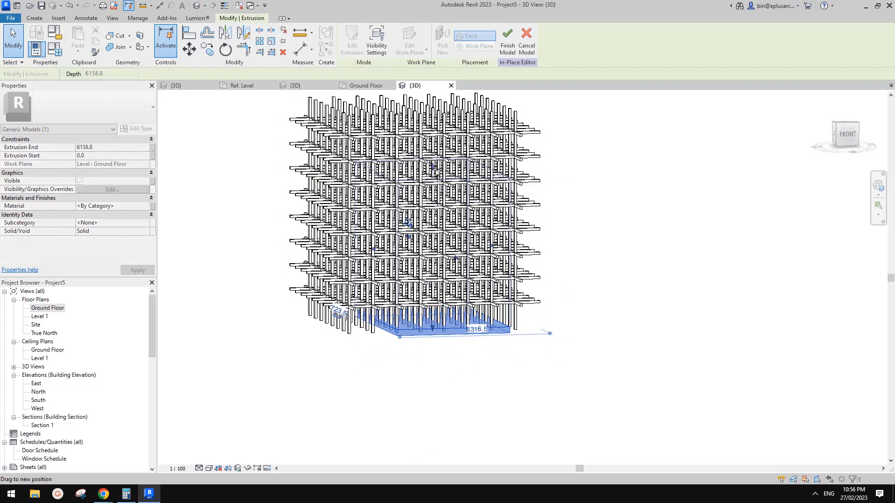
middle_click_drag(473, 167, 434, 169, "shift")
left_click_drag(438, 202, 436, 213)
middle_click_drag(439, 191, 428, 202, "shift")
In the front view, paste a copy of the box in the same place and stretch it to span about 4539 to 7479 mm
left_click(847, 136)
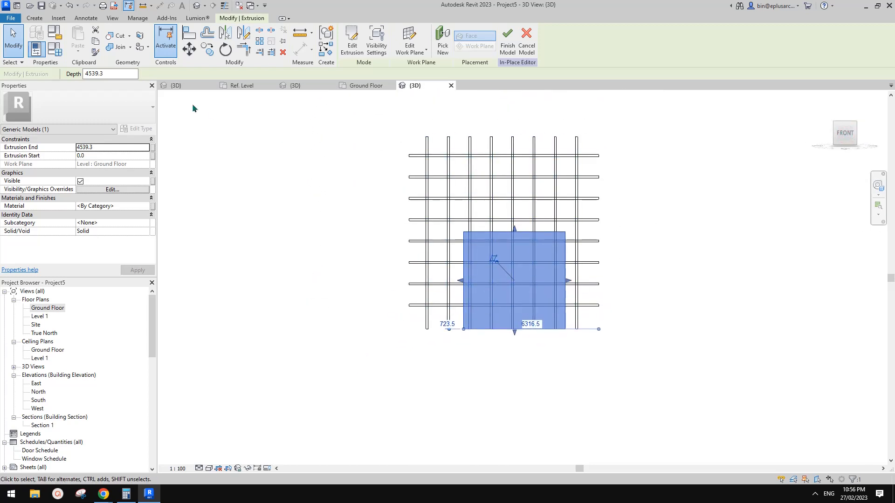
key("ctrl+c")
left_click(78, 54)
left_click(112, 140)
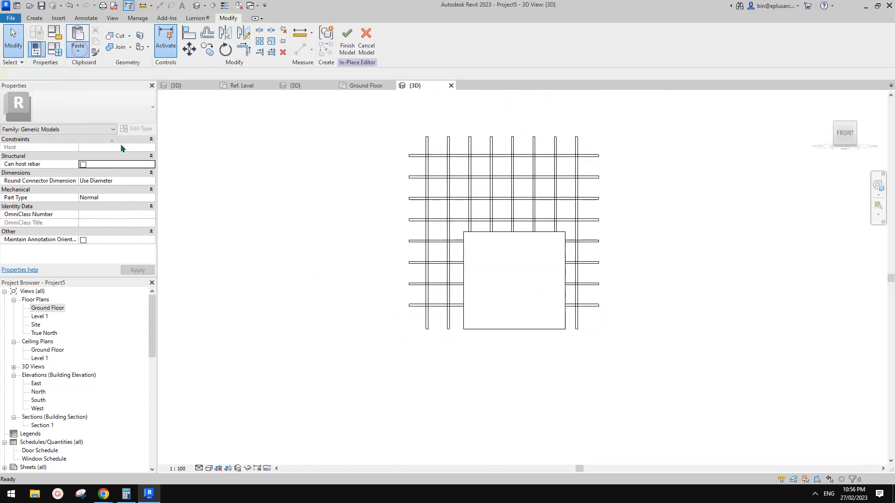
left_click_drag(514, 183, 514, 169)
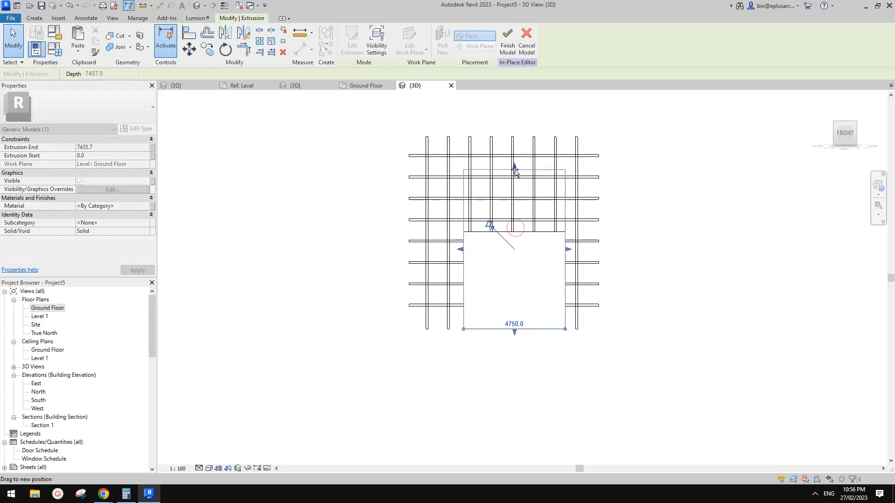
left_click_drag(514, 231, 514, 232)
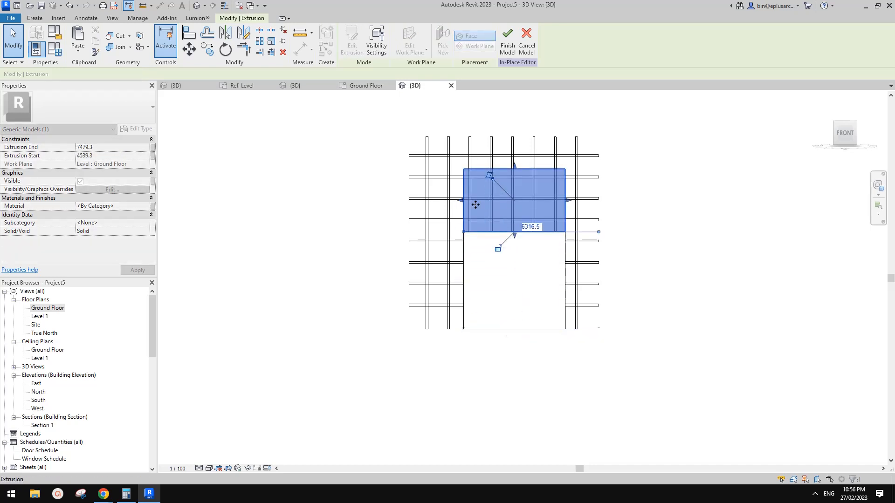
Narrow the upper box from both sides to about 2986 mm wide and shorten its sketch to 5700 mm long
left_click_drag(463, 200, 505, 207)
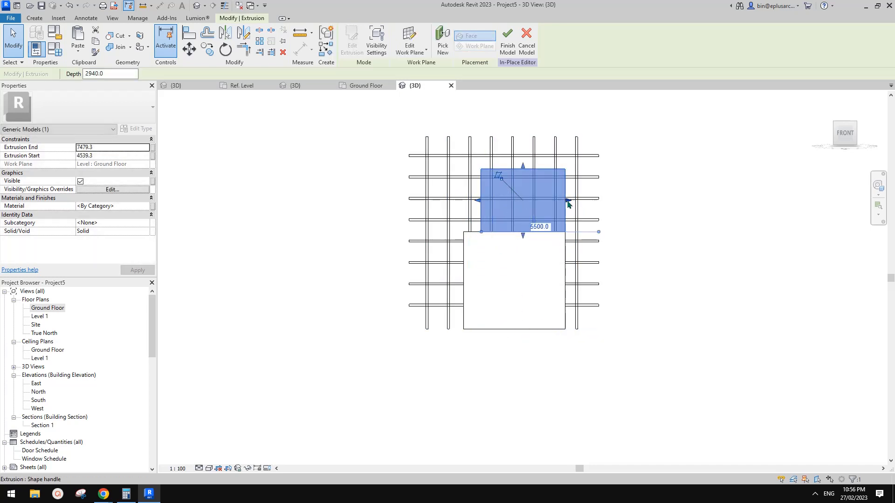
left_click_drag(568, 200, 548, 201)
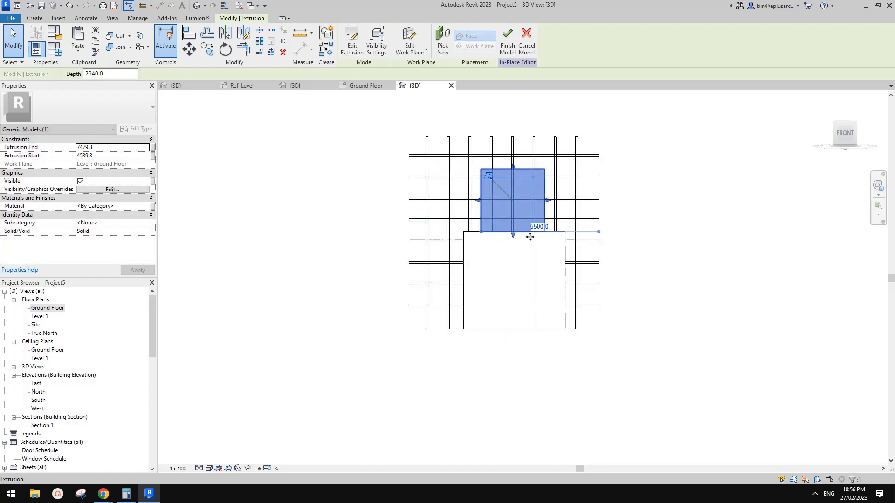
middle_click_drag(530, 236, 661, 224, "shift")
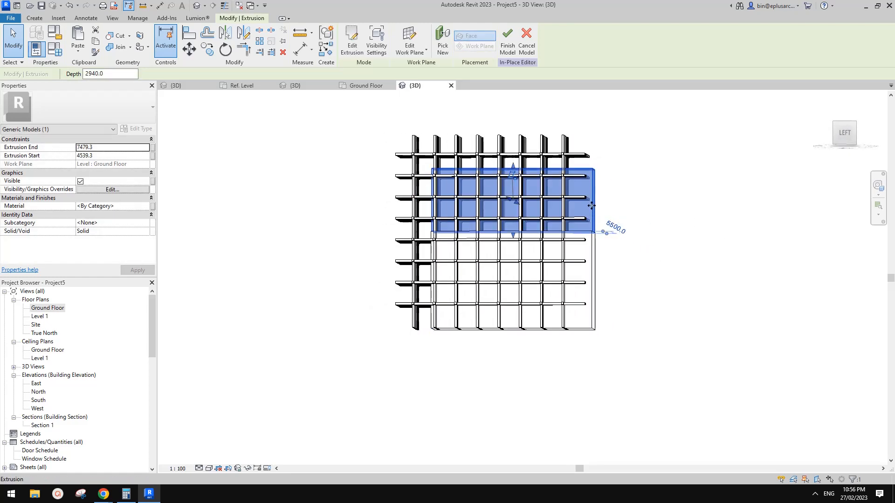
middle_click_drag(589, 217, 586, 325, "shift")
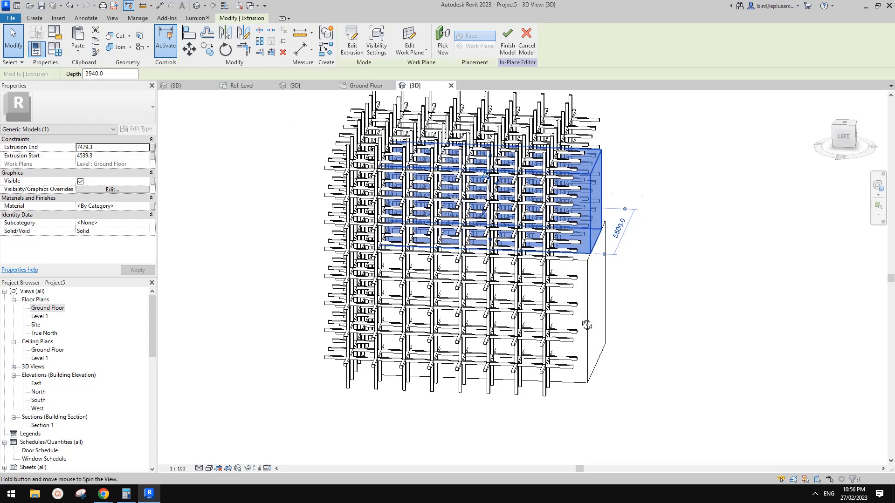
left_click(352, 39)
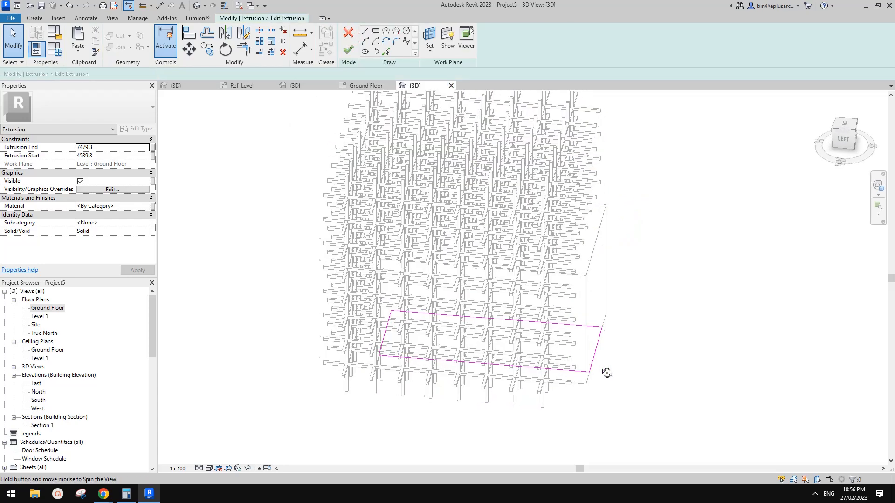
middle_click_drag(607, 373, 597, 331, "shift")
left_click(545, 330)
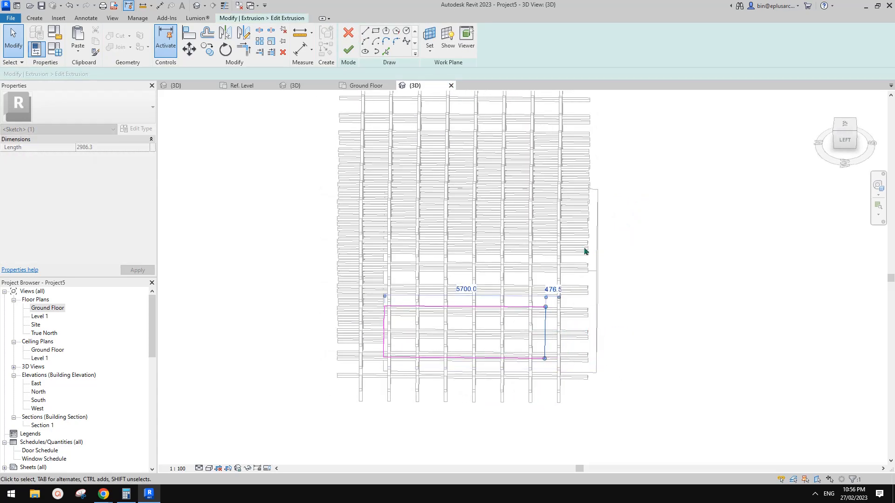
left_click(349, 55)
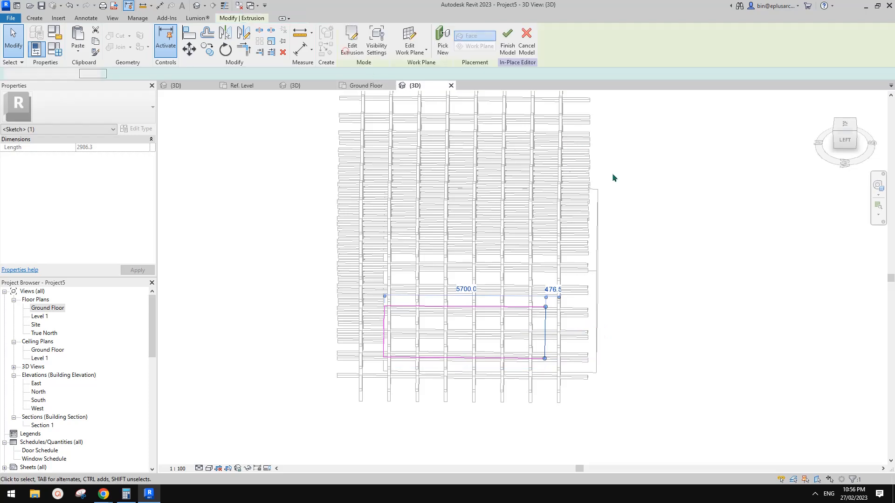
Change the lower box extrusion inside the lattice to a void
middle_click_drag(581, 184, 509, 166, "shift")
left_click(677, 221)
middle_click_drag(677, 222, 487, 202, "shift")
middle_click_drag(410, 172, 492, 272, "shift")
left_click(492, 272)
scroll(494, 273, "up", 2)
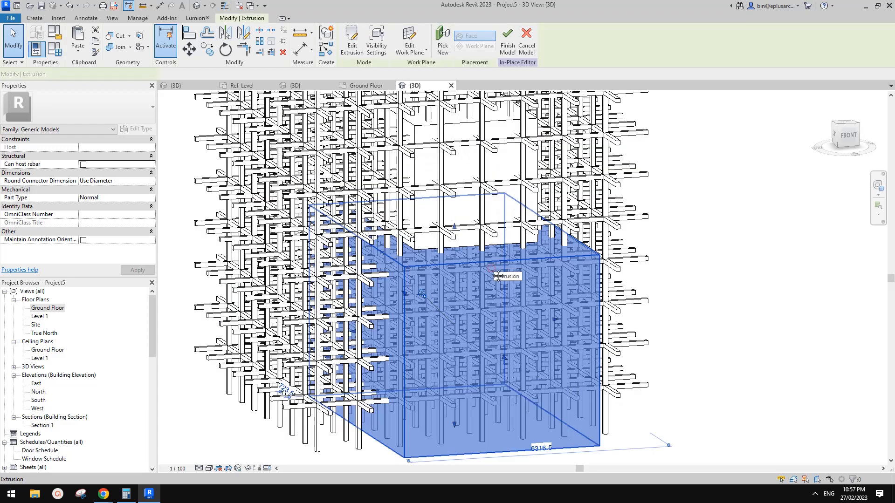
left_click(145, 231)
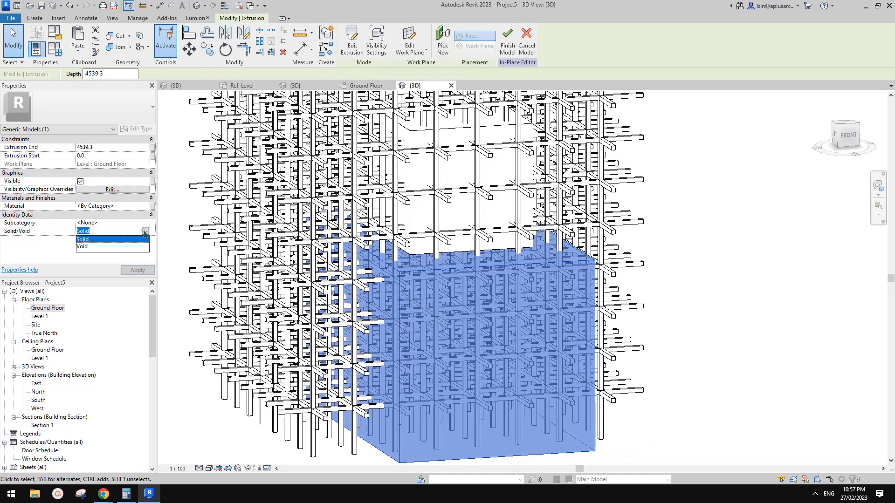
left_click(90, 247)
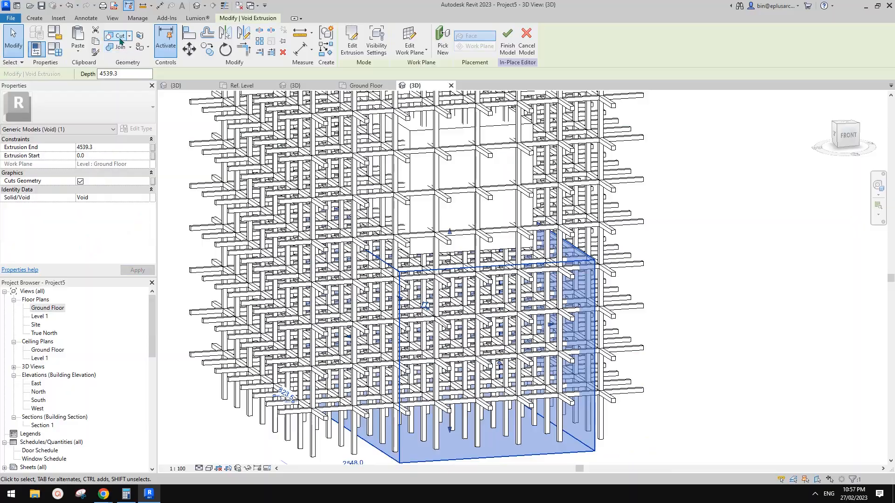
Cut the lattice extrusions with the lower void box, picking the members and the void in turn
left_click(120, 37)
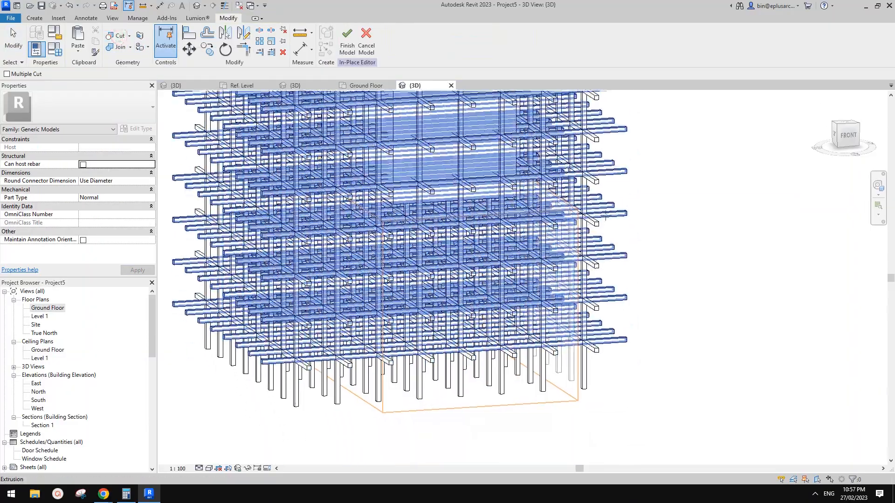
middle_click_drag(605, 215, 681, 212, "shift")
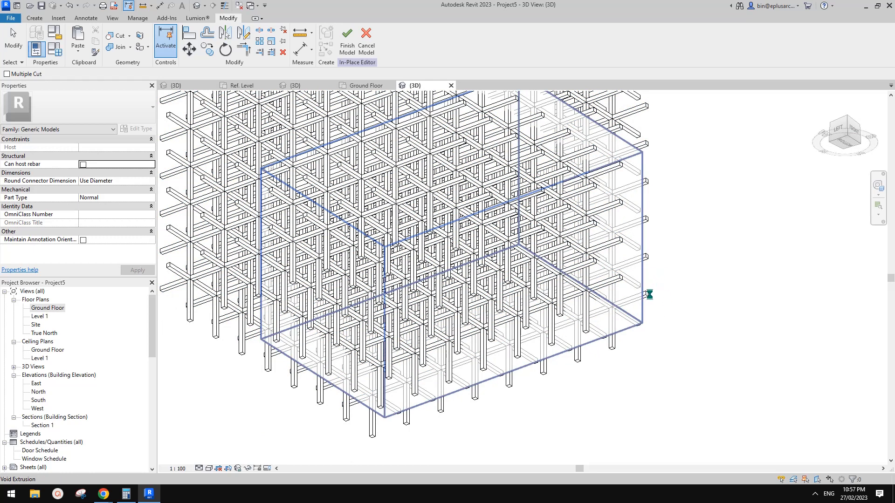
middle_click_drag(662, 297, 628, 311, "shift")
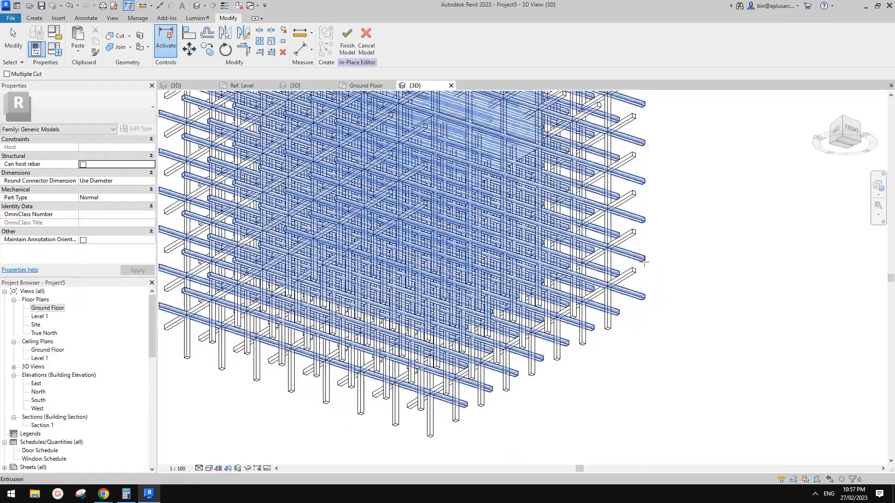
middle_click_drag(645, 264, 590, 262, "shift")
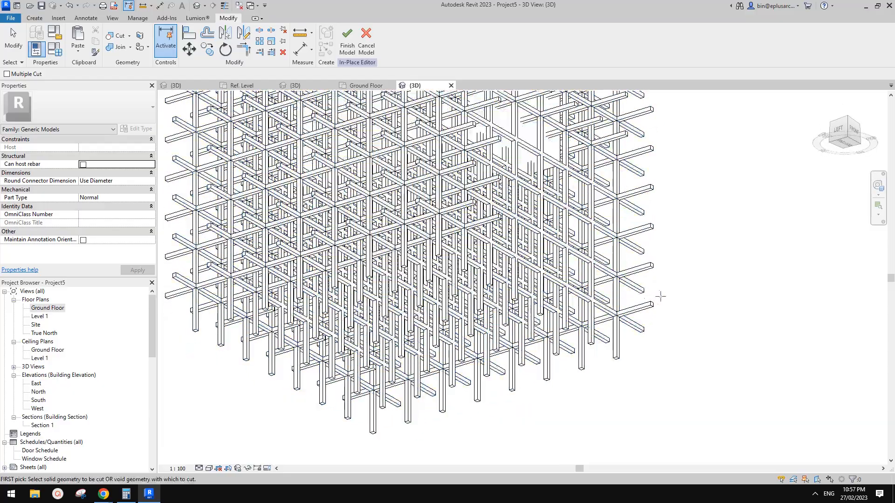
middle_click_drag(659, 296, 665, 222, "shift")
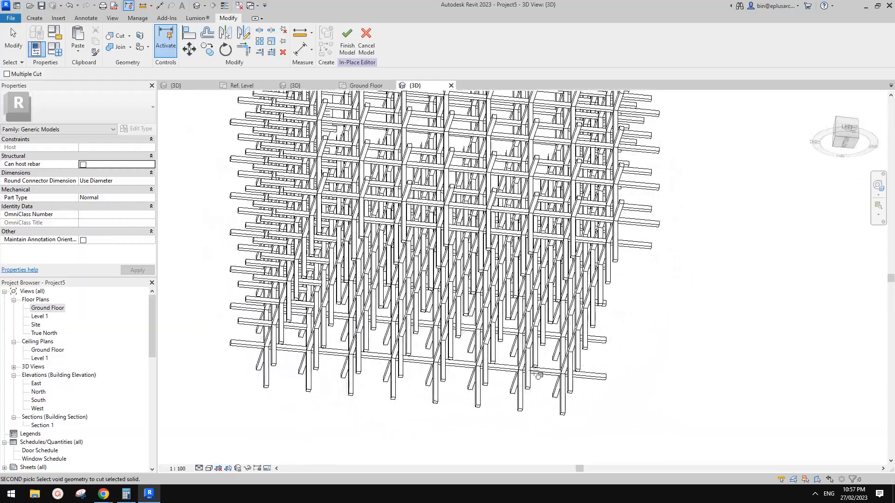
middle_click_drag(537, 376, 354, 387, "shift")
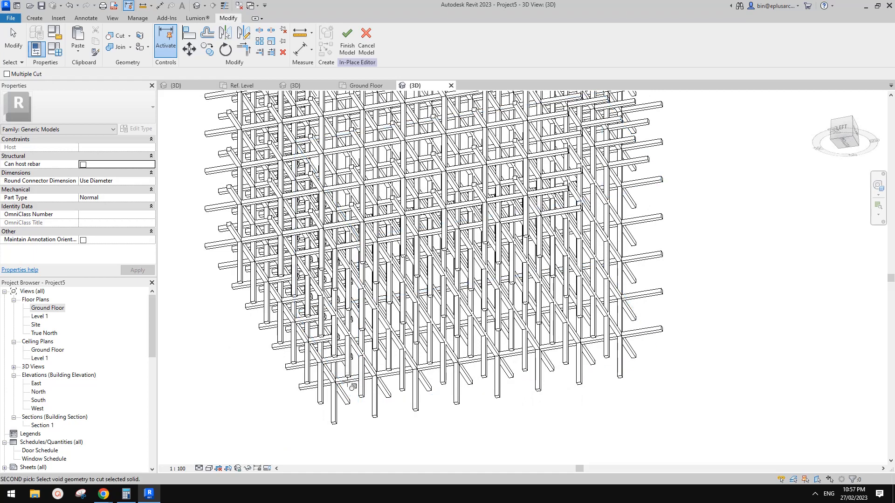
scroll(352, 387, "up", 4)
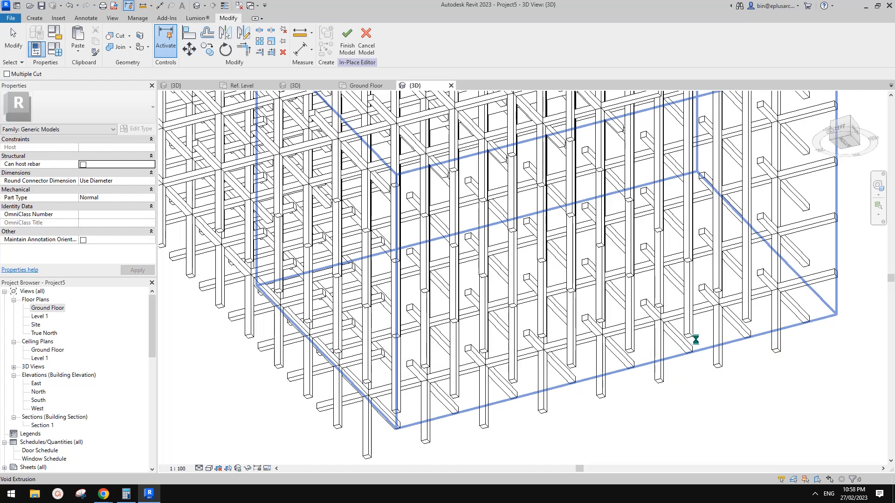
key("Escape")
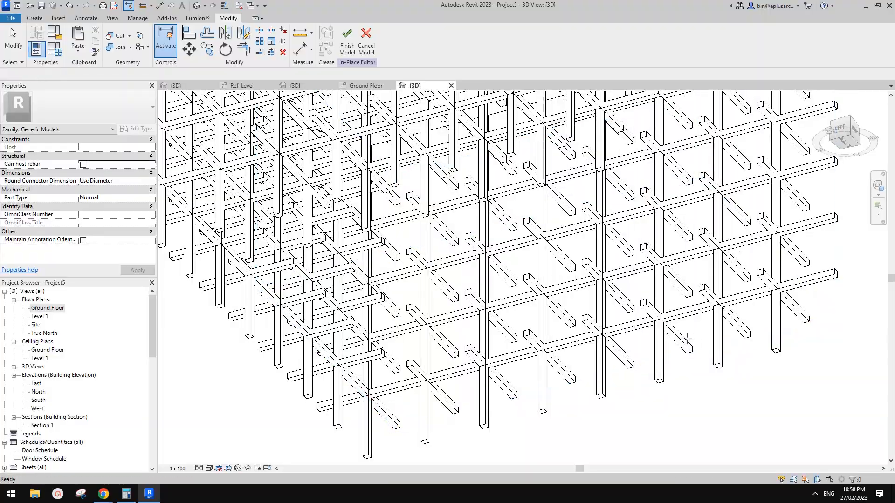
Change the upper box extrusion above the carved opening to a void
middle_click_drag(696, 340, 617, 350, "shift")
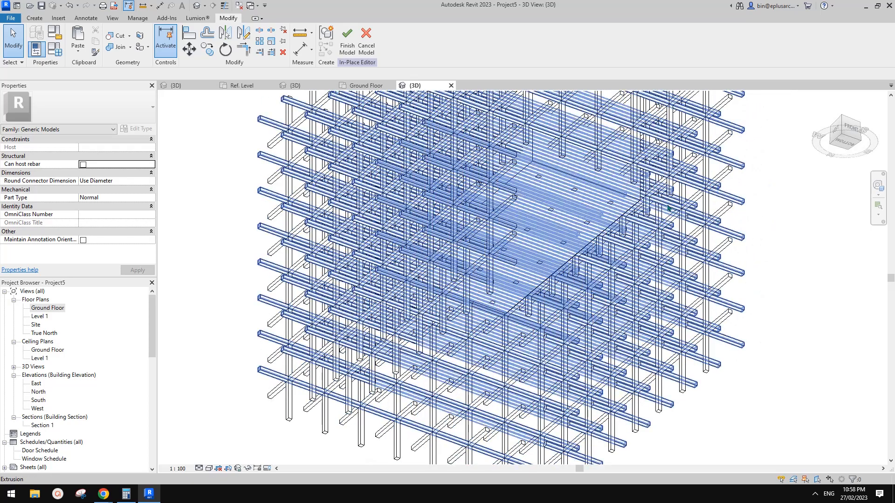
left_click(609, 199)
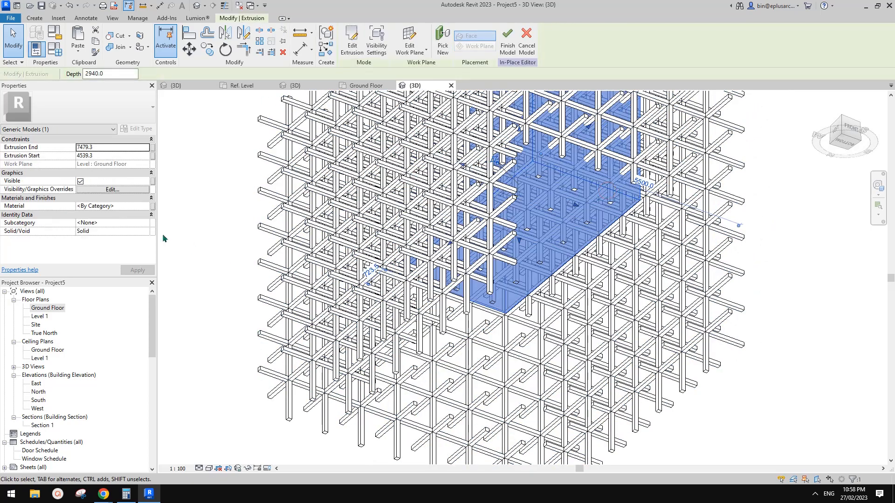
left_click(147, 232)
left_click(87, 247)
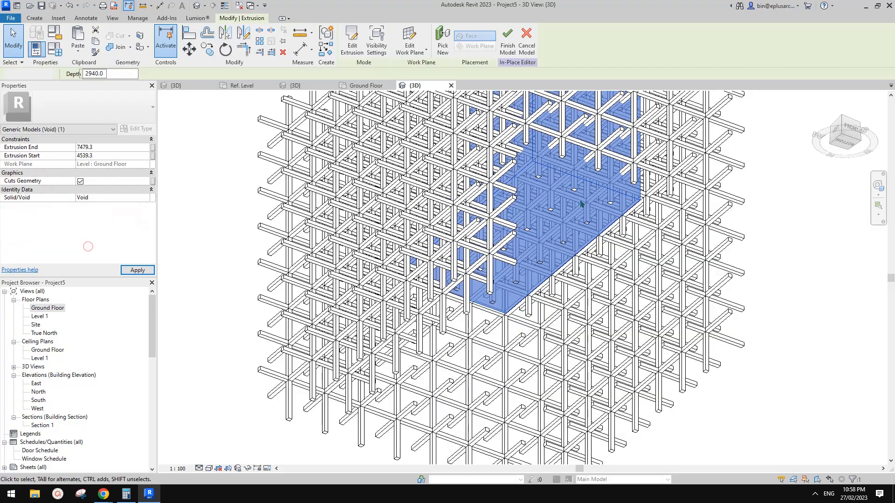
Cut the lattice extrusions with the upper void box and check the carved opening from the front
left_click(111, 35)
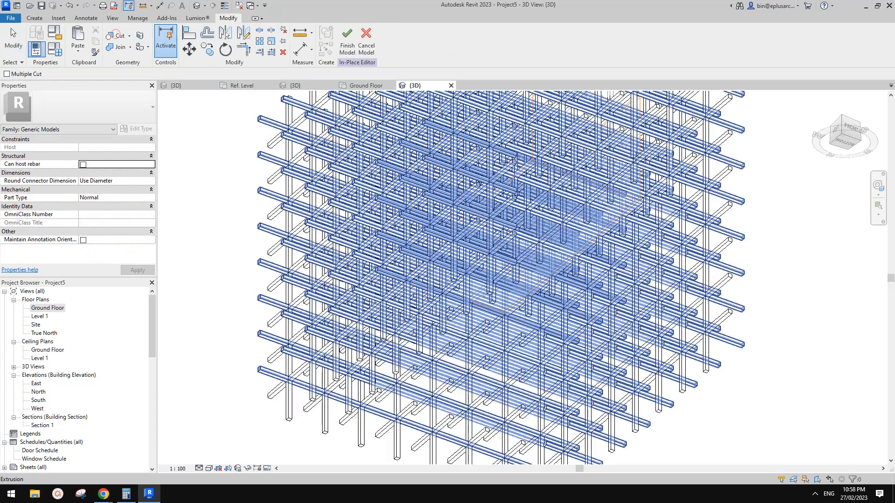
left_click(744, 164)
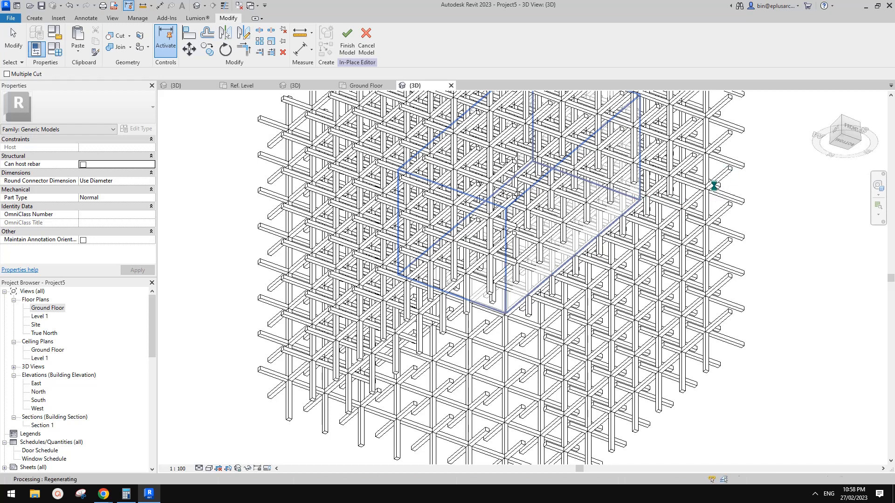
left_click(728, 172)
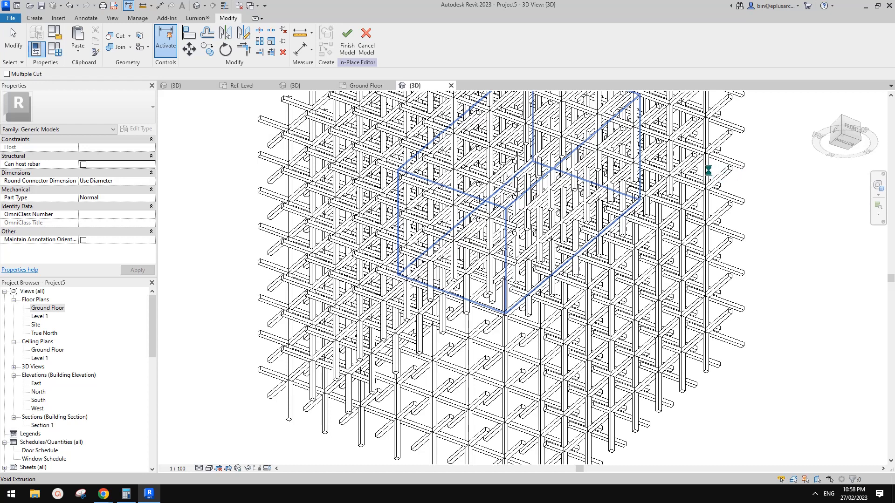
left_click(707, 170)
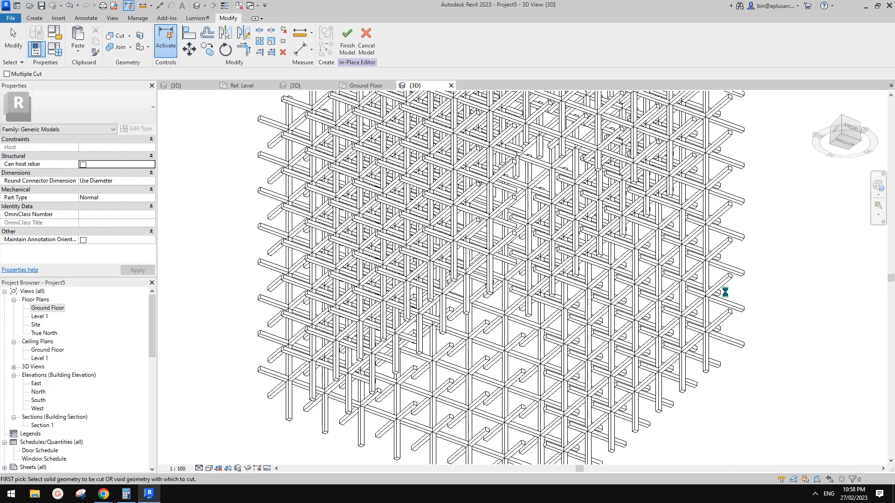
key("Escape")
scroll(685, 292, "down", 2)
mouse_move(753, 302)
middle_mouse_down("shift")
mouse_move(693, 366)
mouse_move(715, 230)
mouse_move(769, 273)
mouse_move(778, 385)
mouse_move(744, 270)
middle_mouse_up("shift")
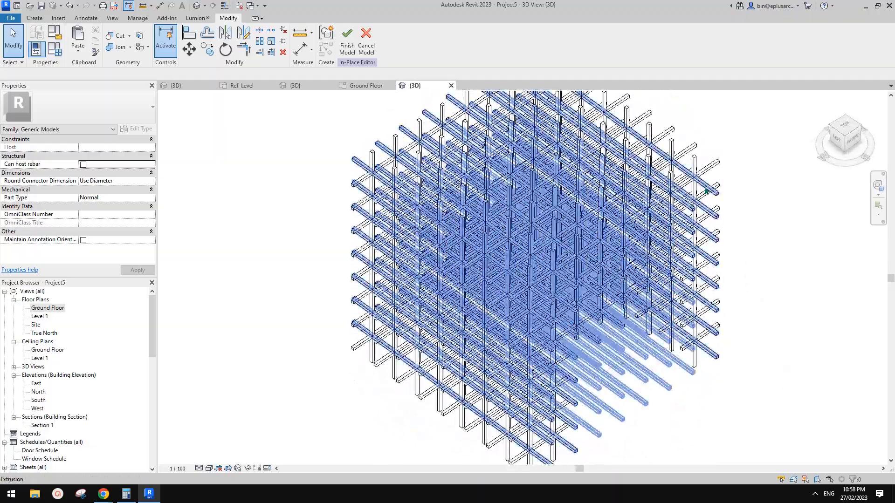
left_click(695, 165)
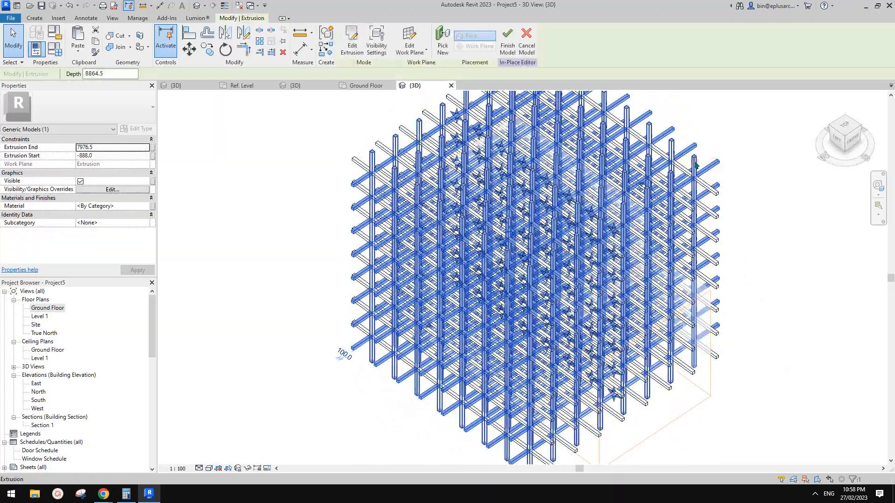
left_click(703, 209)
middle_click_drag(603, 331, 616, 303, "shift")
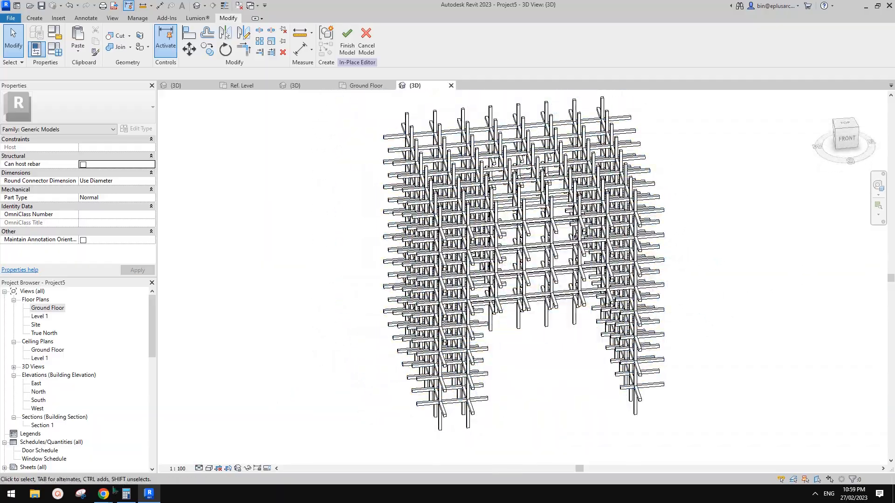
Switch to the Youtube Video Ideas/Suggestion document in Chrome and examine the section drawing of the timber lattice building
mouse_move(104, 493)
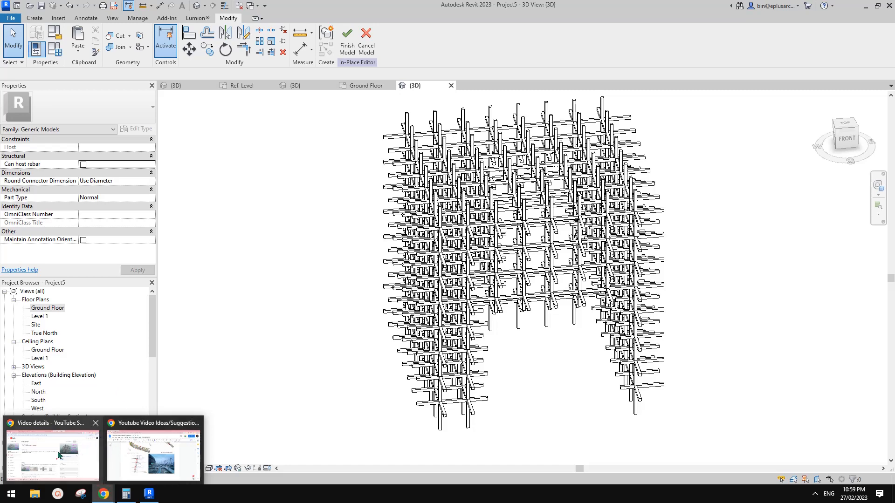
left_click(156, 457)
scroll(333, 326, "up", 8)
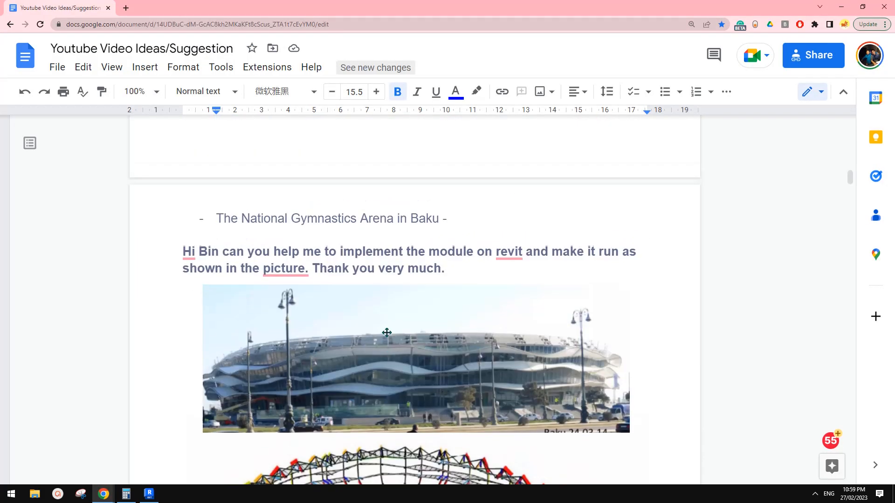
scroll(386, 333, "up", 5)
scroll(381, 329, "down", 15)
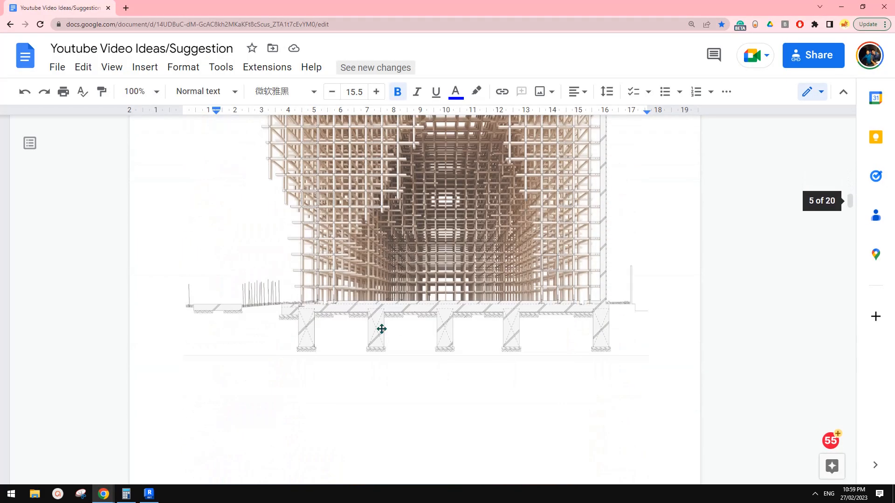
scroll(382, 329, "up", 2)
scroll(382, 329, "up", 1)
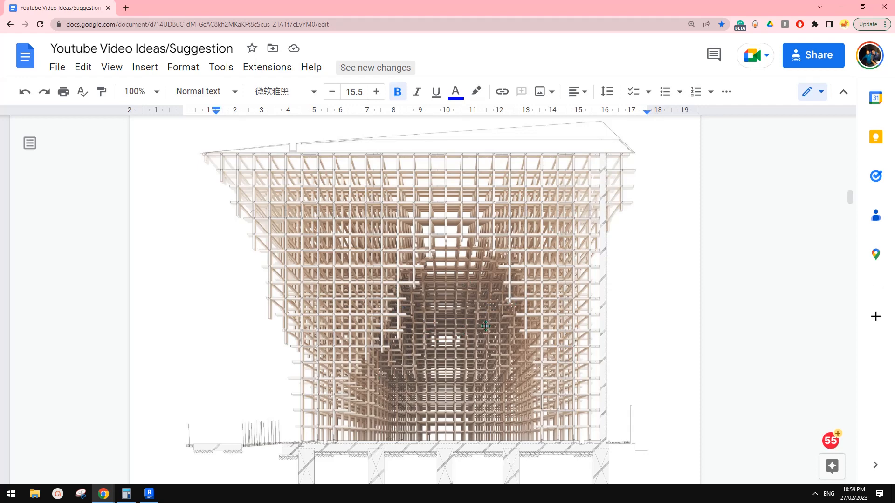
Examine the exterior and interior photos, joint diagrams and construction pictures of the timber lattice building in the document
scroll(485, 326, "down", 15)
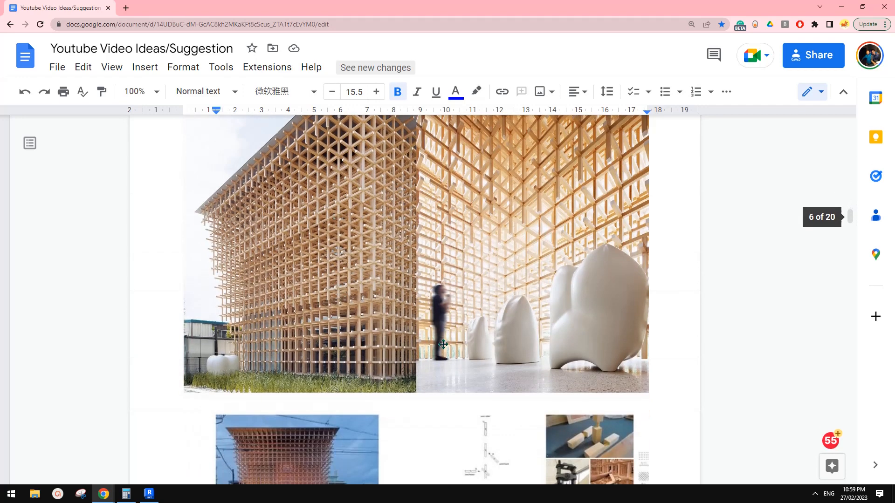
scroll(443, 344, "up", 1)
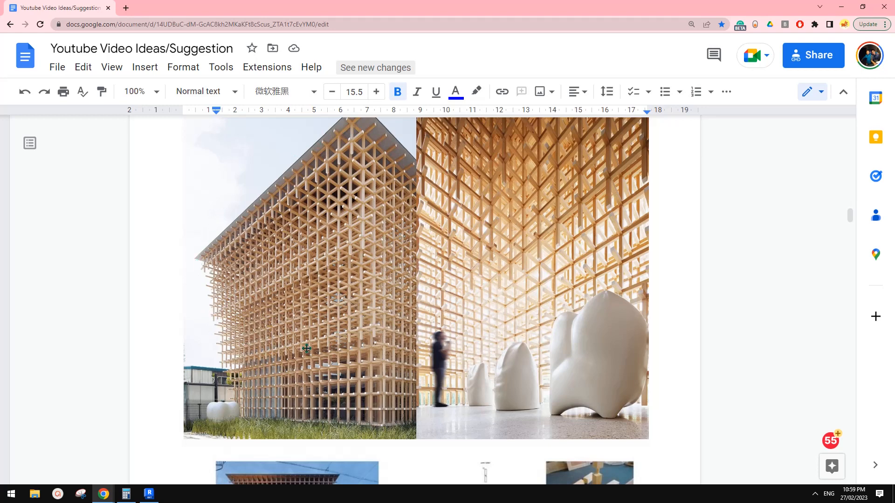
scroll(307, 349, "down", 3)
scroll(333, 351, "up", 1)
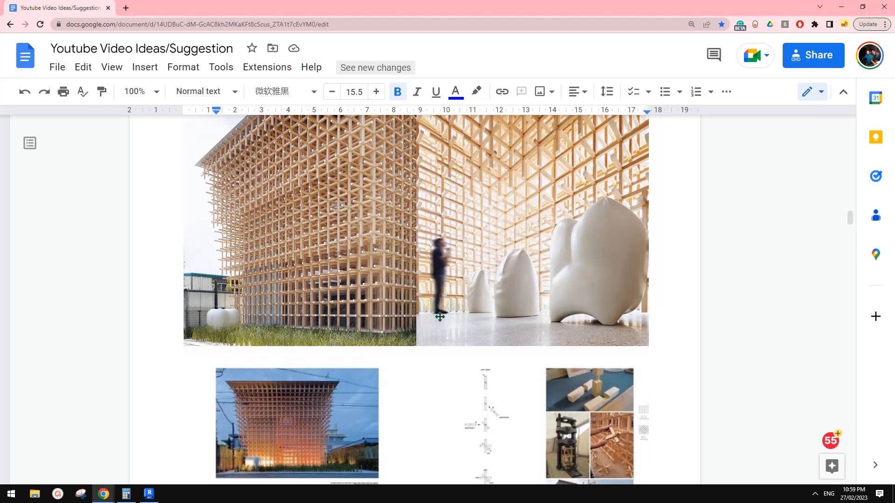
scroll(425, 319, "up", 1)
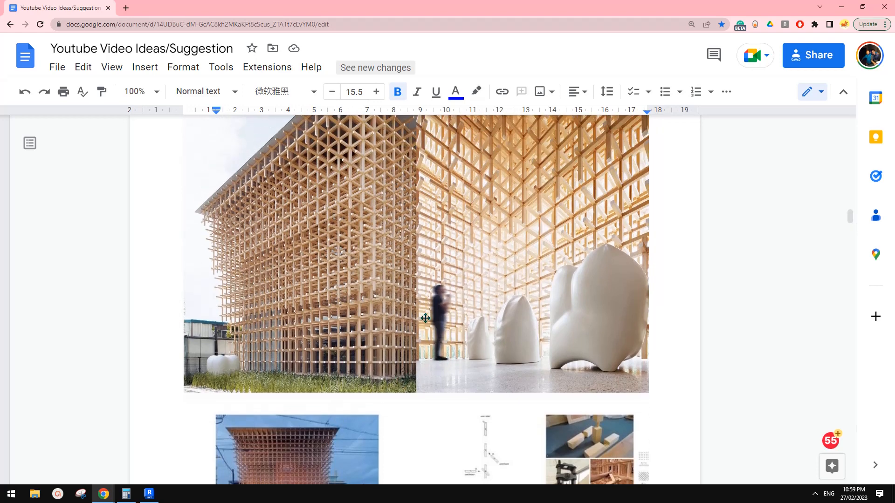
scroll(425, 318, "up", 2)
scroll(425, 318, "down", 2)
scroll(425, 318, "down", 4)
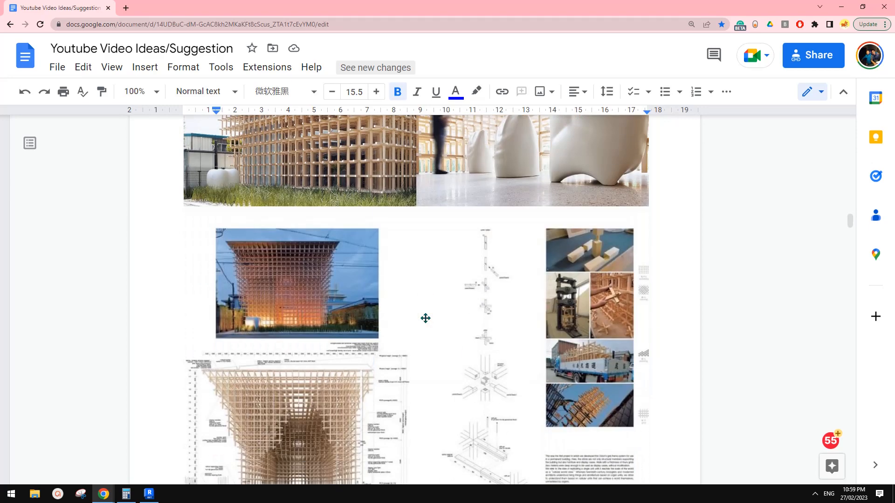
scroll(425, 318, "down", 4)
scroll(425, 322, "up", 4)
Return to Revit, compare the carved lattice with the reference pictures, and switch to the 3D view of Project2
left_click(148, 494)
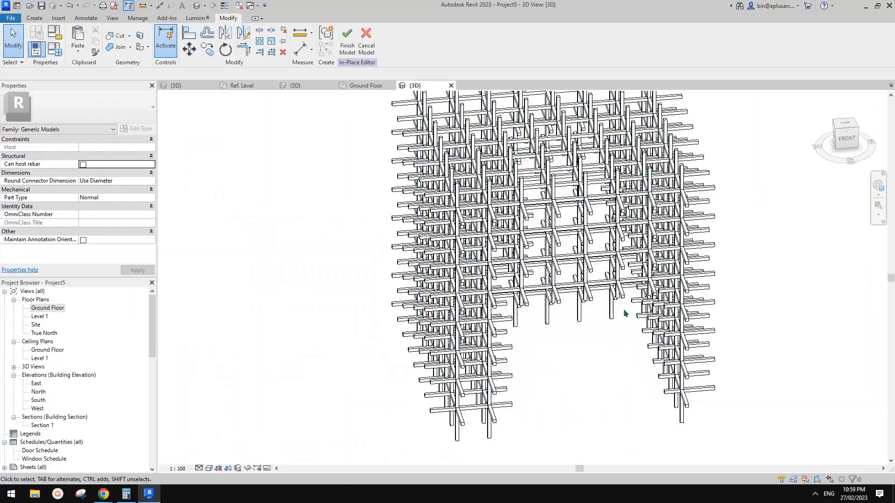
middle_click_drag(625, 314, 633, 291, "shift")
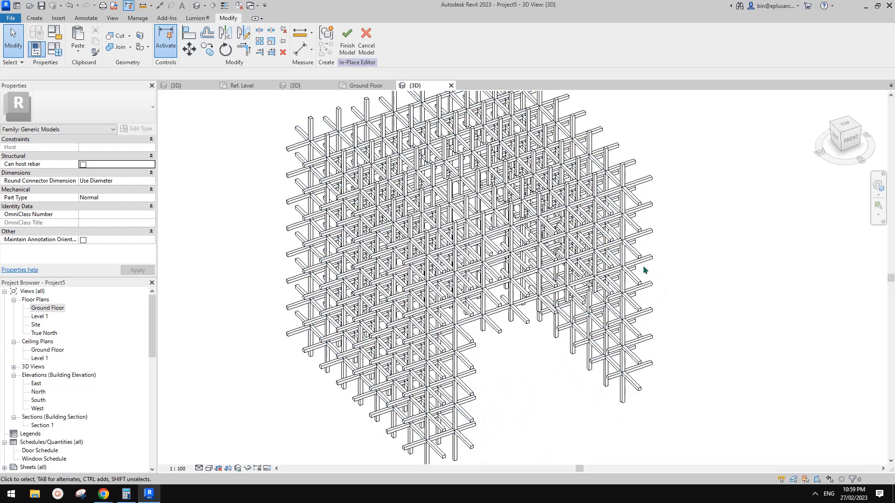
mouse_move(106, 498)
left_click(151, 495)
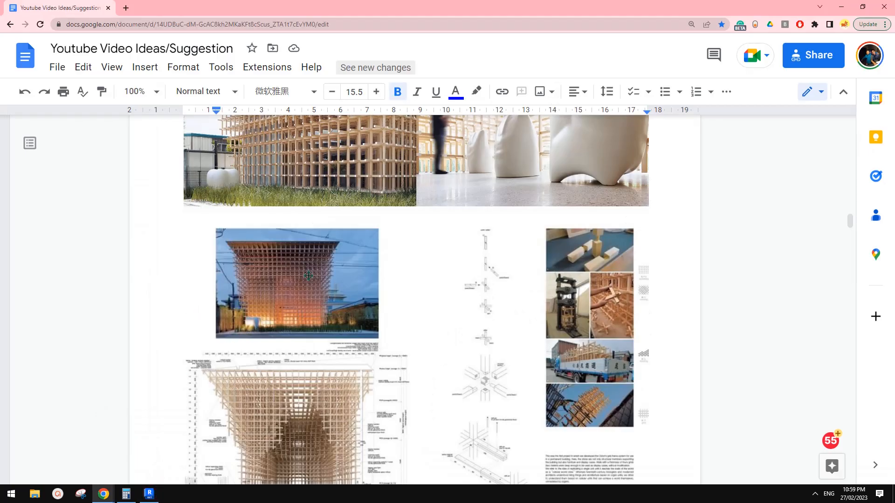
left_click(152, 496)
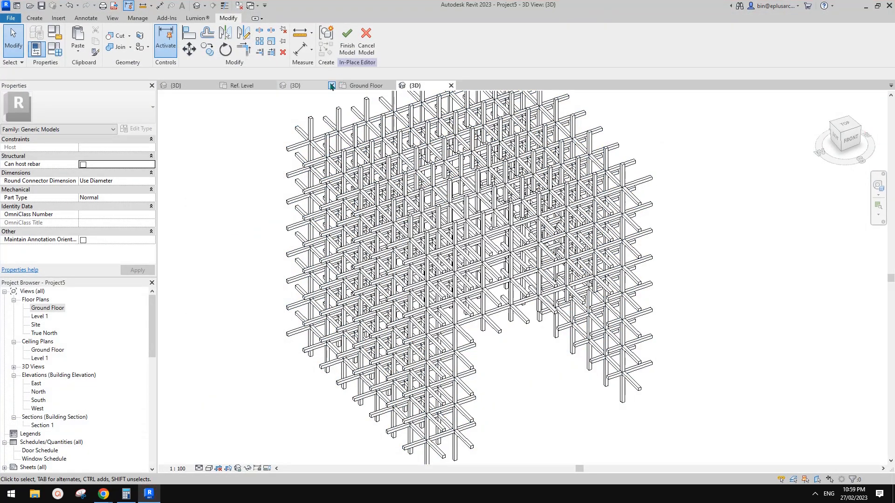
left_click(301, 88)
scroll(476, 225, "down", 2)
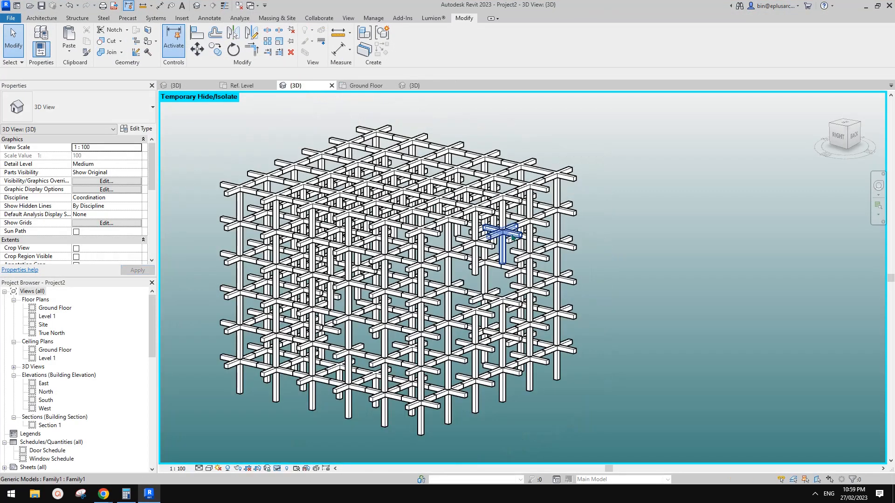
Inspect the Project2 lattice from above and select the joint component at its upper corner to show the repeated unit
middle_click_drag(503, 228, 565, 223, "shift")
left_click(576, 203)
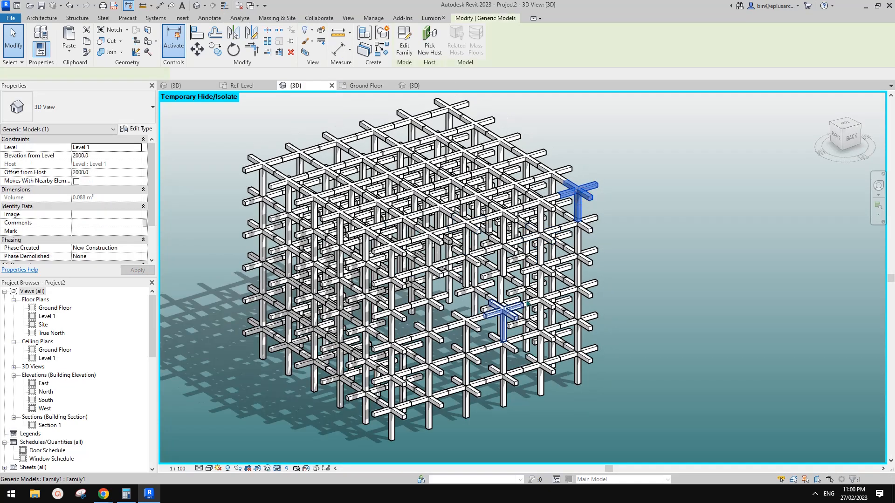
middle_click_drag(467, 281, 468, 285)
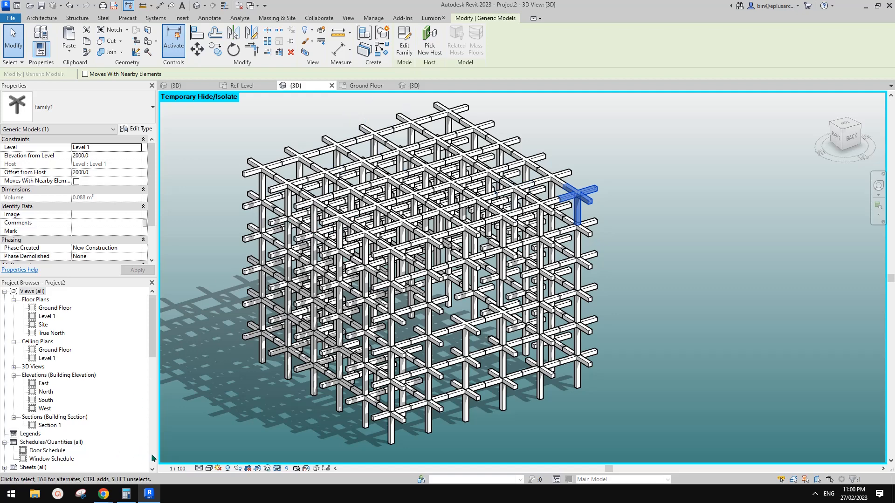
Bring up the YouTube Studio details of the Dynamo Geometry.DoesIntersect video, view them and move that window out of the way
mouse_move(107, 496)
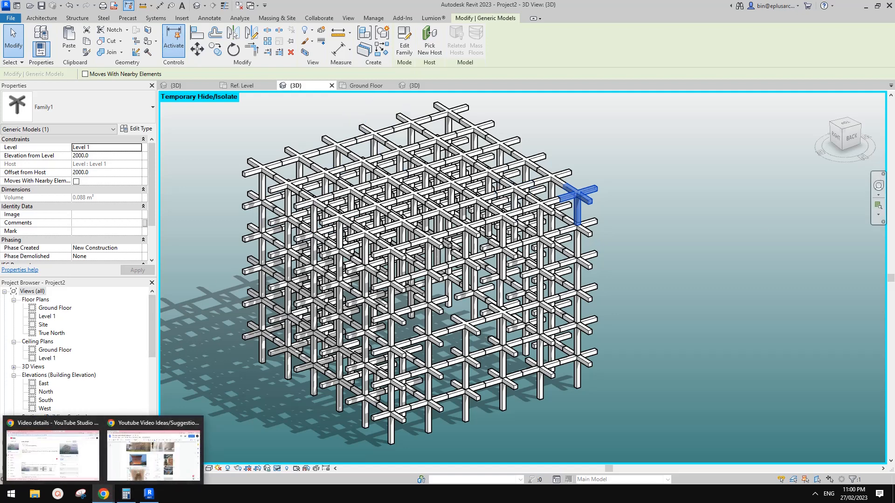
left_click(52, 455)
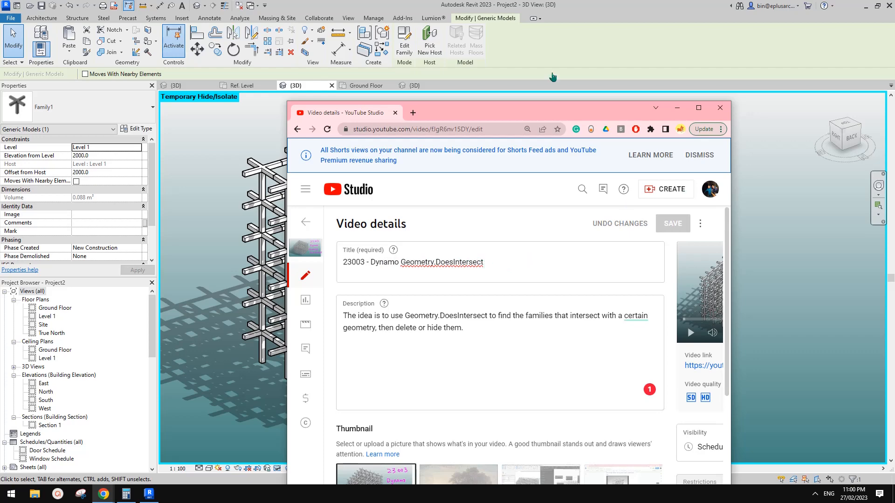
left_click_drag(480, 111, 894, 179)
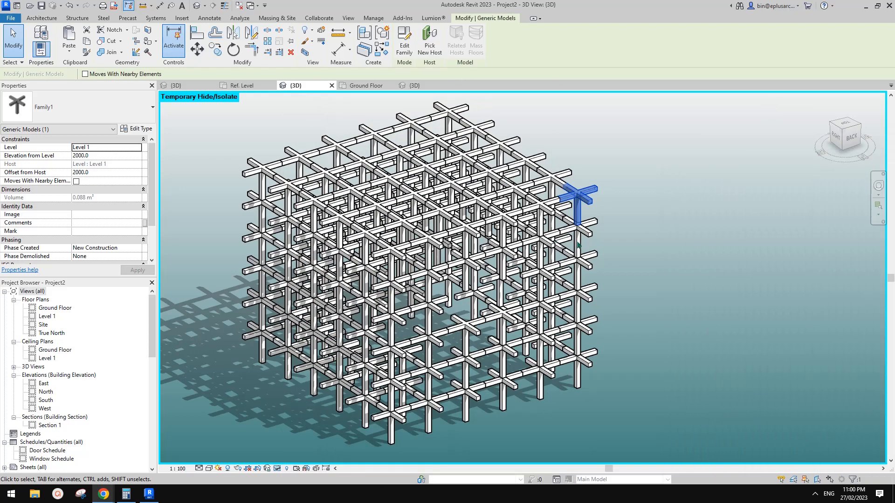
Switch to the Project5 3D view and enable smooth lines with anti-aliasing in its graphic display options
left_click(414, 86)
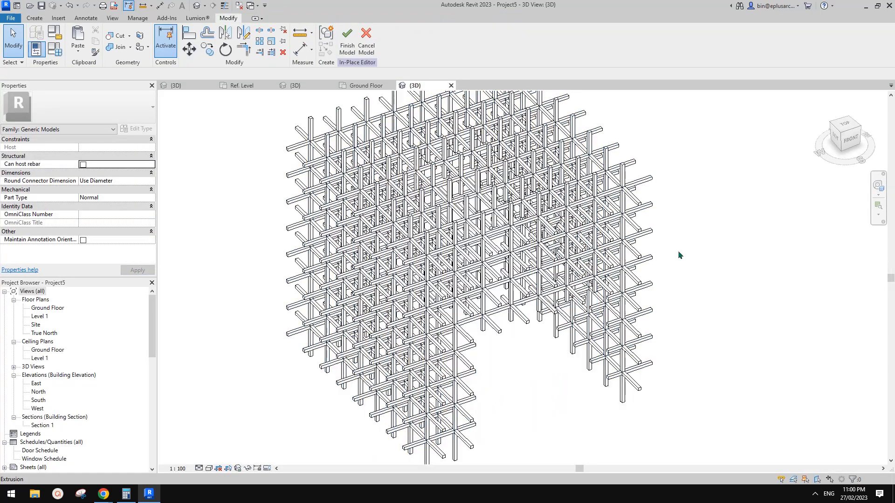
middle_click_drag(695, 250, 701, 280)
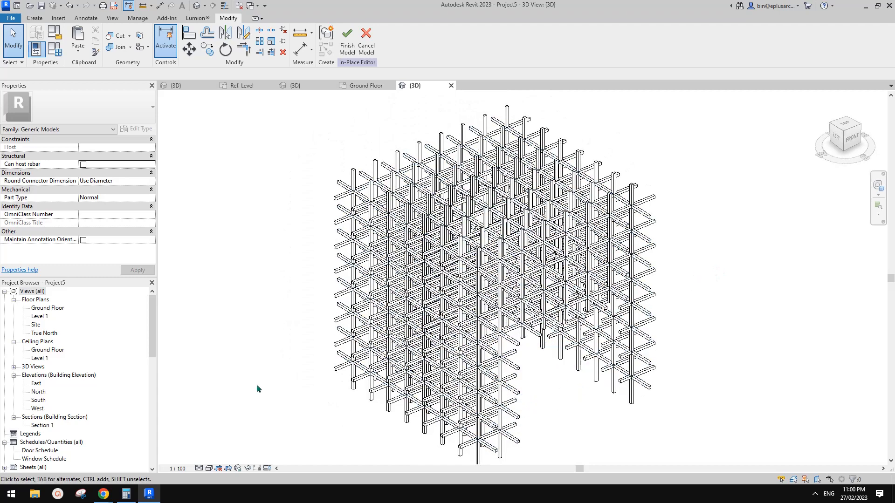
left_click(208, 469)
left_click(237, 409)
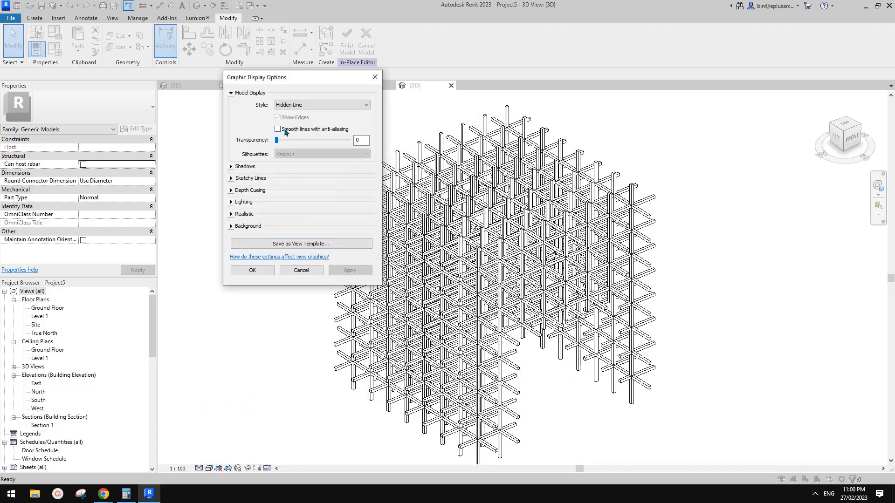
left_click(286, 131)
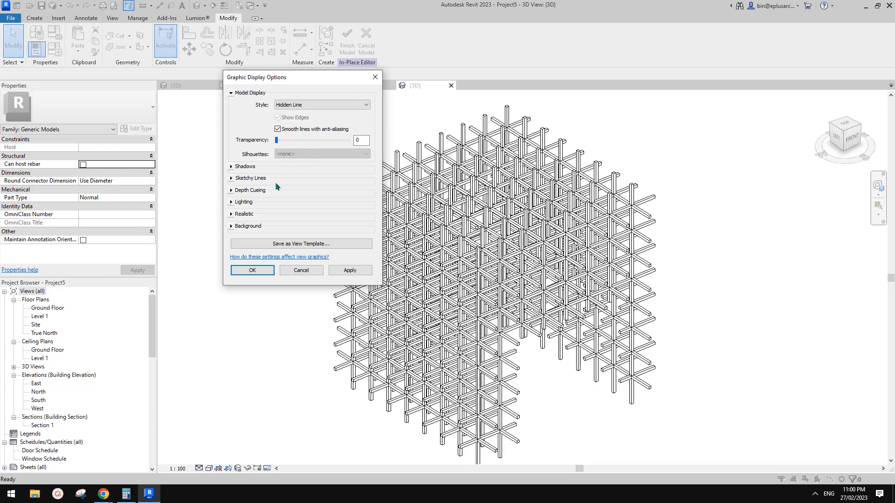
Give the 3D view a gradient background with ground color RGB 064-128-128 and apply the display options
left_click(232, 226)
left_click(315, 240)
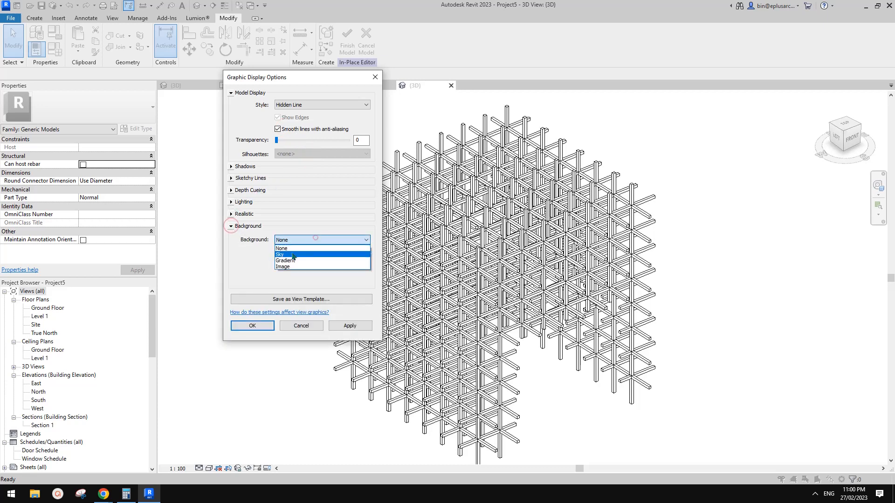
left_click(288, 258)
left_click(286, 280)
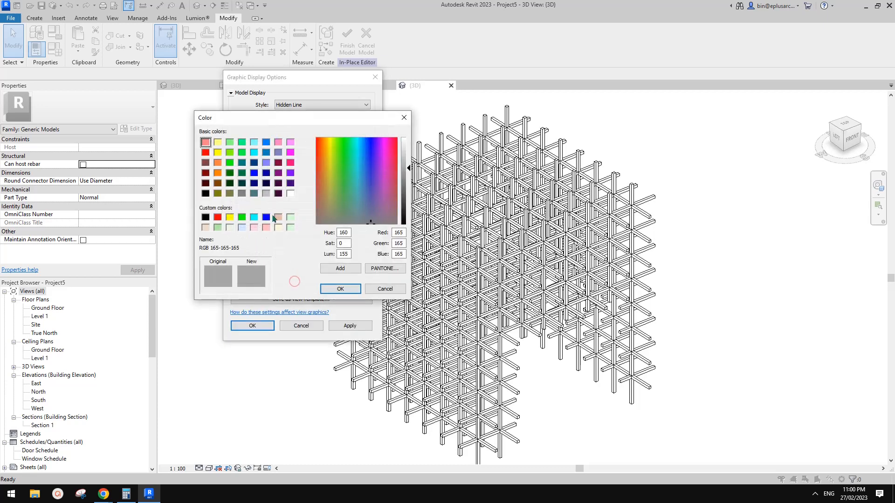
left_click(253, 193)
left_click(340, 289)
left_click(350, 326)
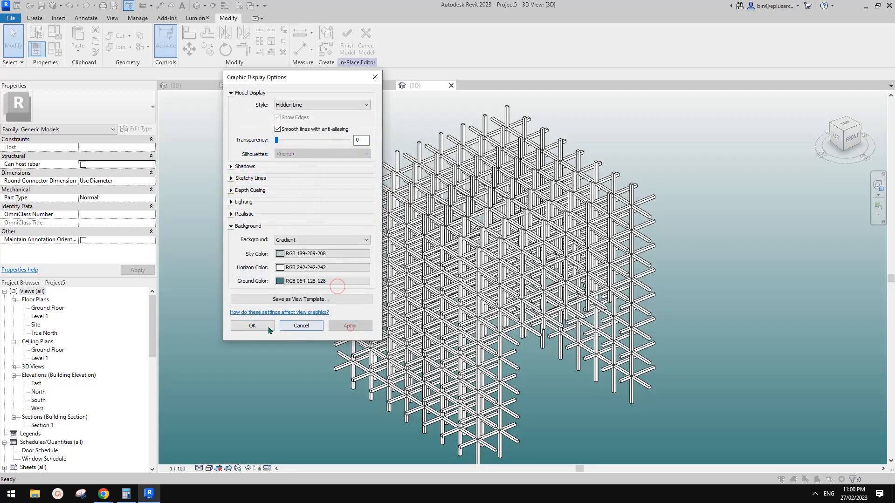
left_click(262, 327)
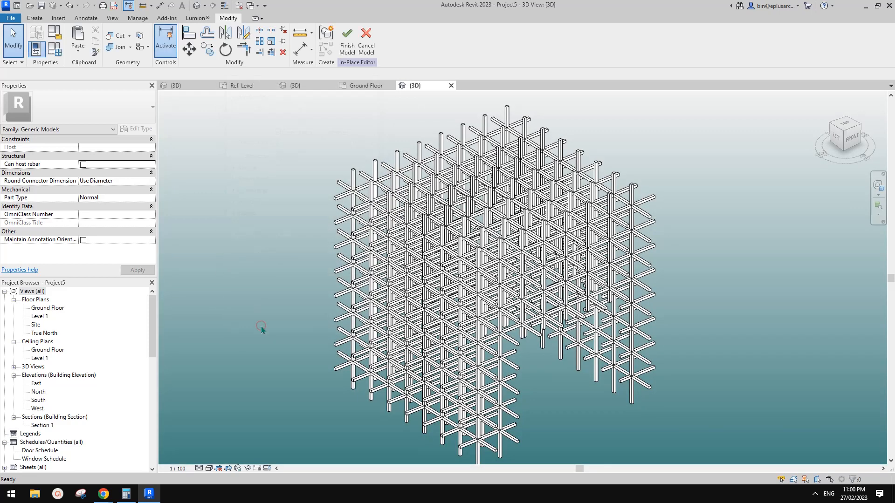